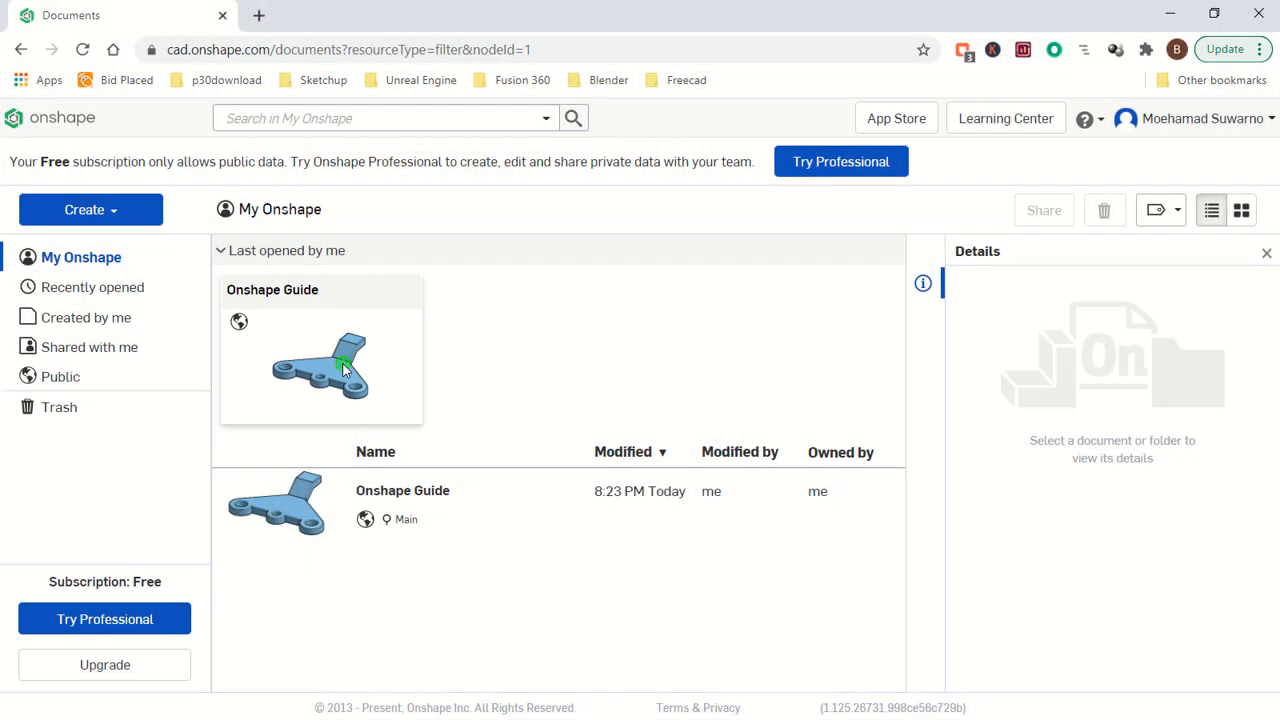
- Open the Onshape Guide document from the recently opened documents
{"action": "left_click", "coordinate": [343, 370]}
{"action": "right_click", "coordinate": [343, 370]}
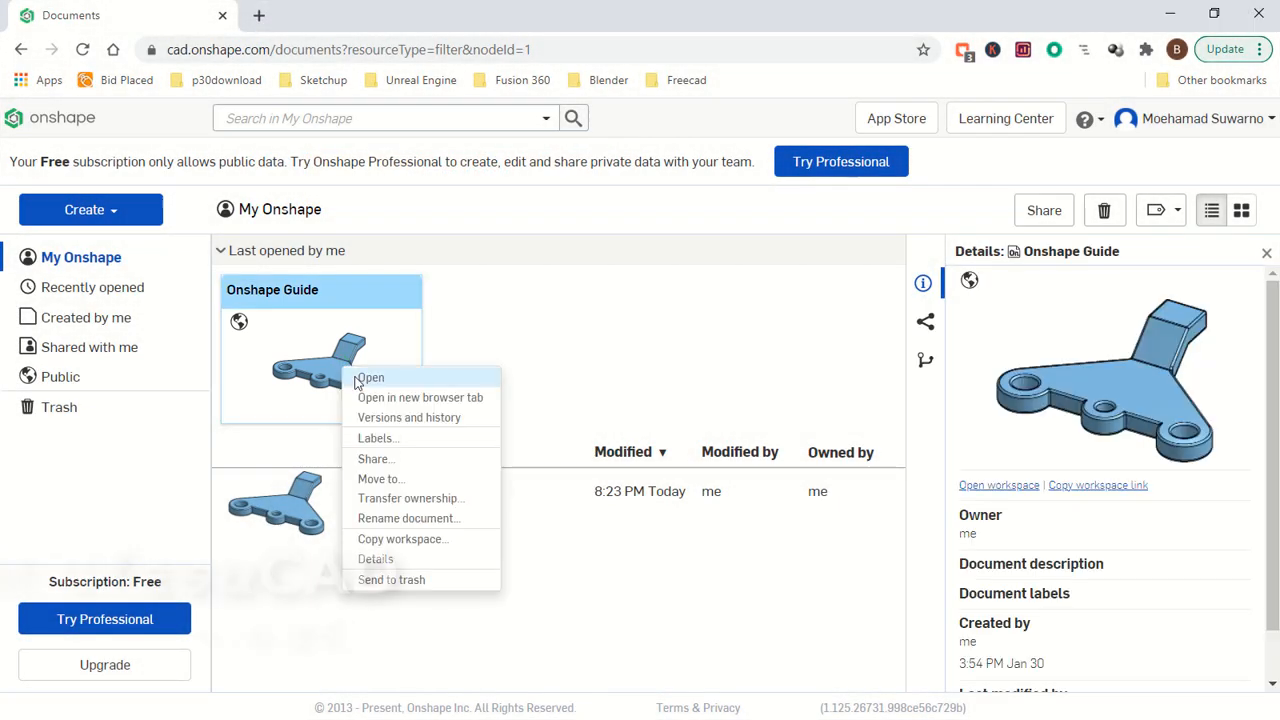
{"action": "left_click", "coordinate": [366, 374]}
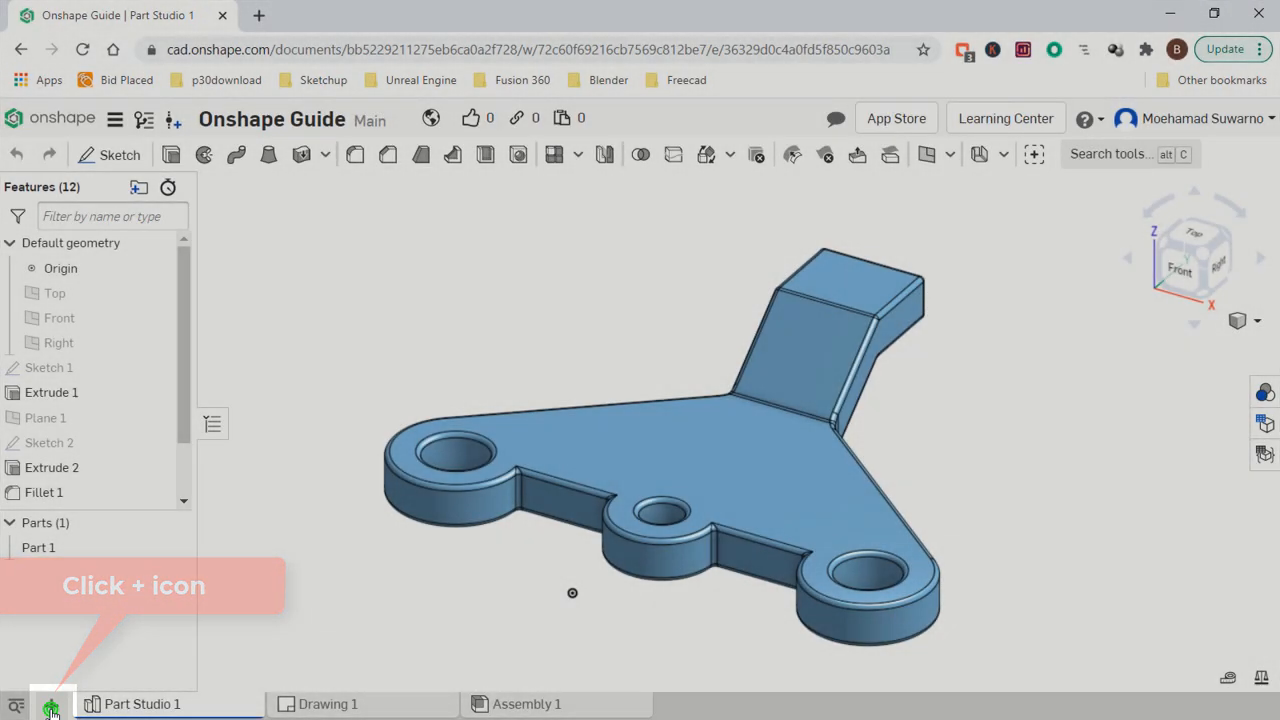
- Add the RealityServer application to the document and start its rendering server
{"action": "left_click", "coordinate": [51, 708]}
{"action": "mouse_move", "coordinate": [170, 484]}
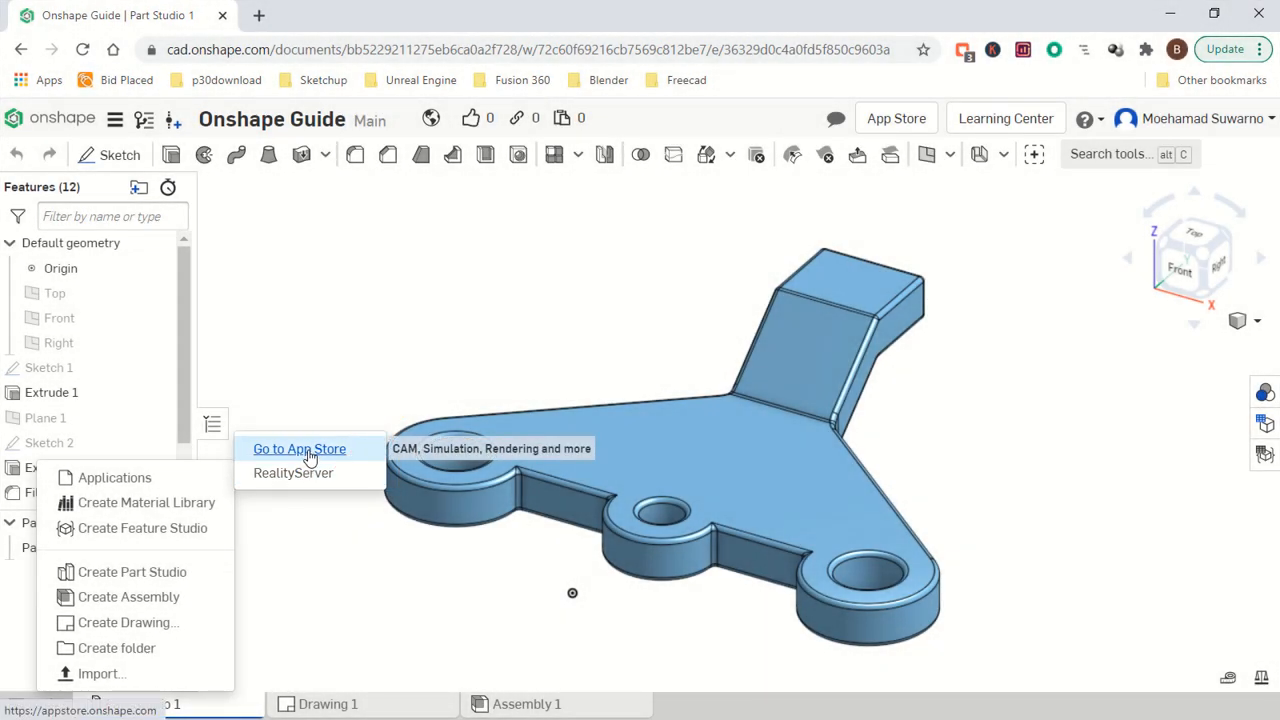
{"action": "left_click", "coordinate": [296, 473]}
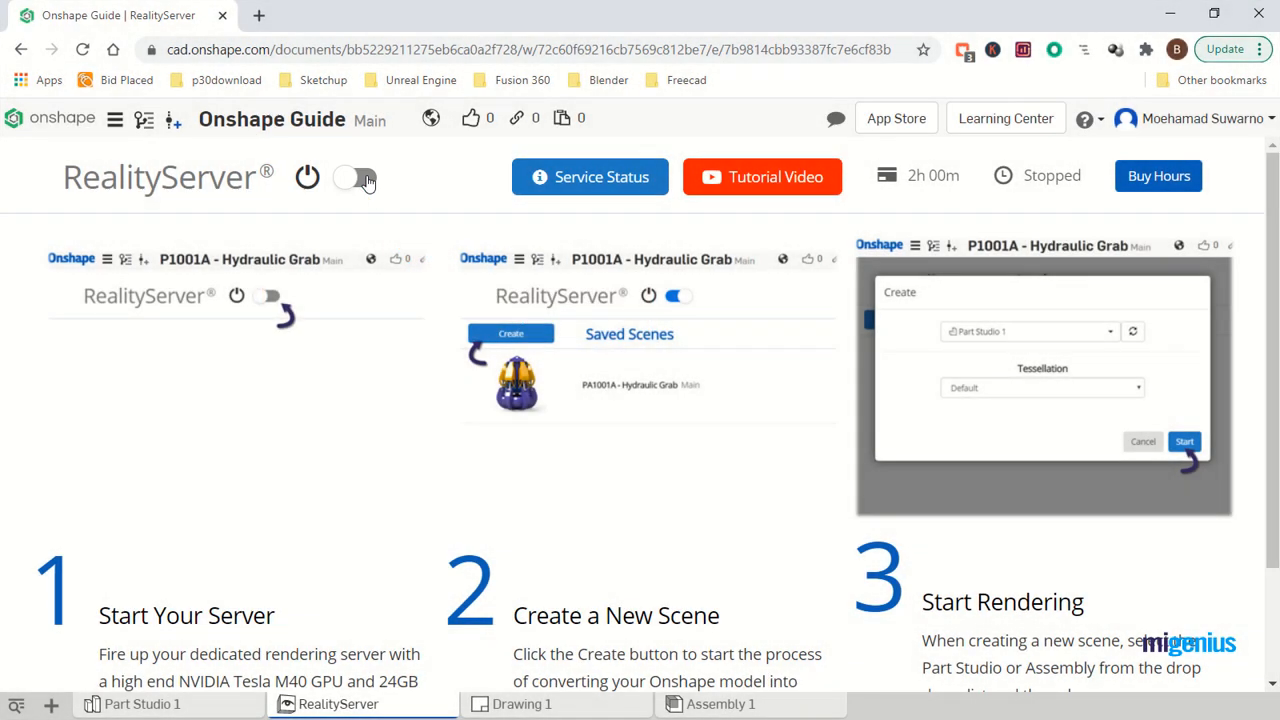
{"action": "left_click", "coordinate": [360, 178]}
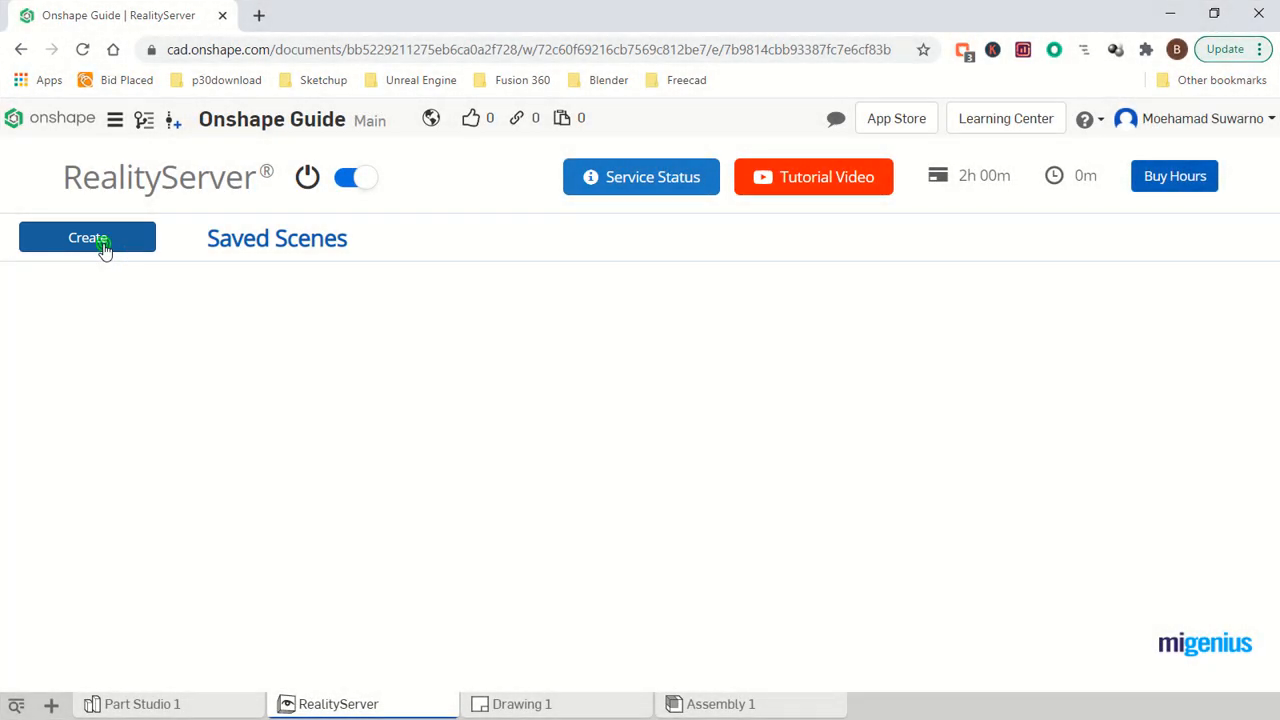
- Create a new render scene from Part Studio 1 with default tessellation and hidden geometry exported
{"action": "left_click", "coordinate": [104, 246]}
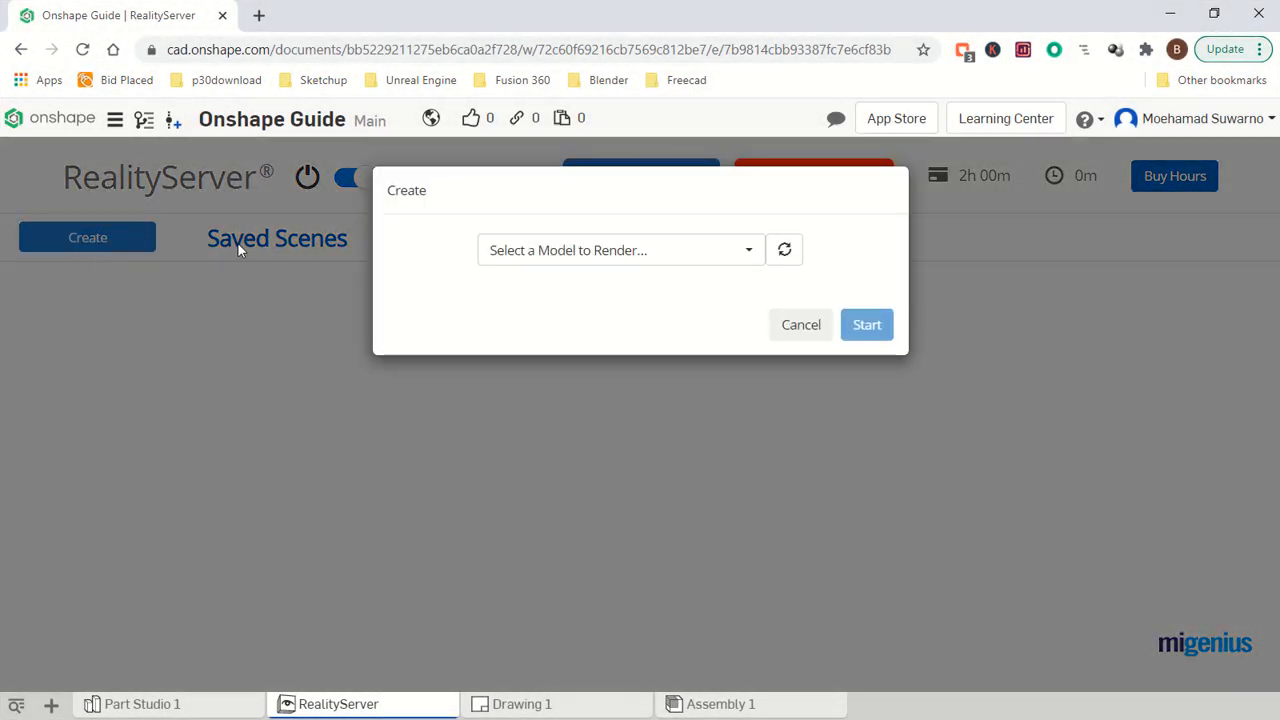
{"action": "left_click", "coordinate": [740, 251]}
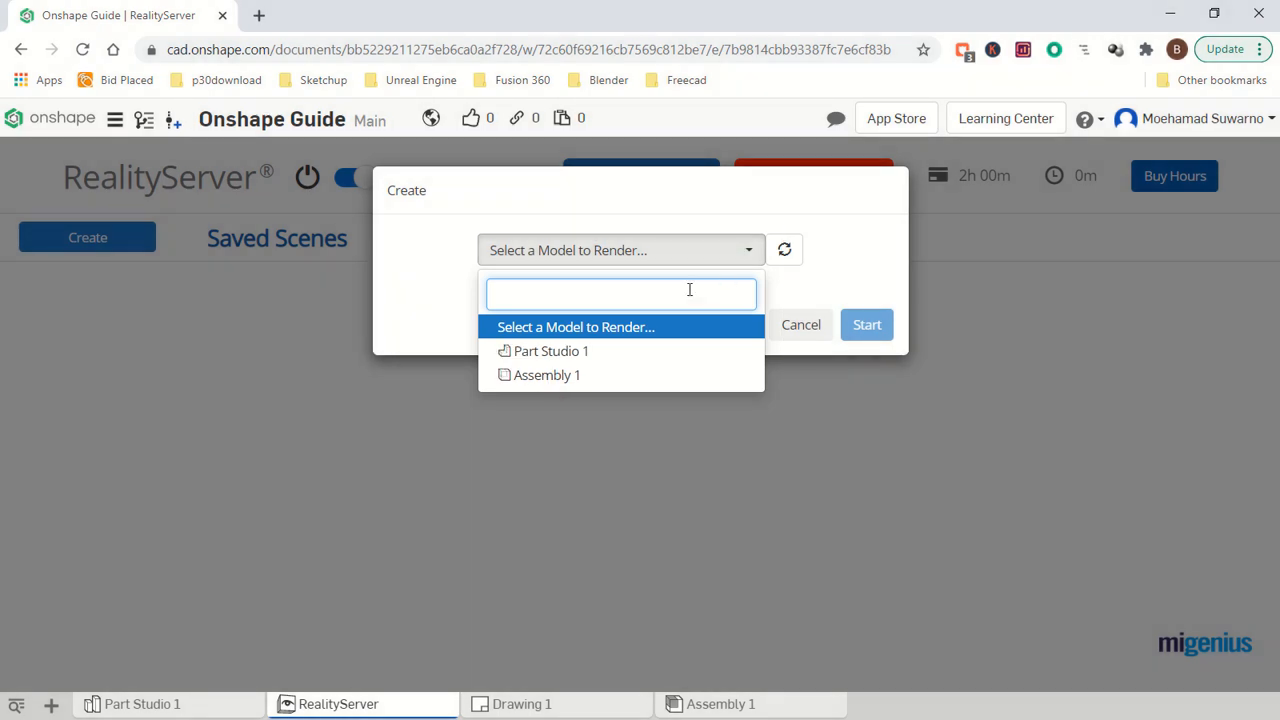
{"action": "left_click", "coordinate": [560, 354]}
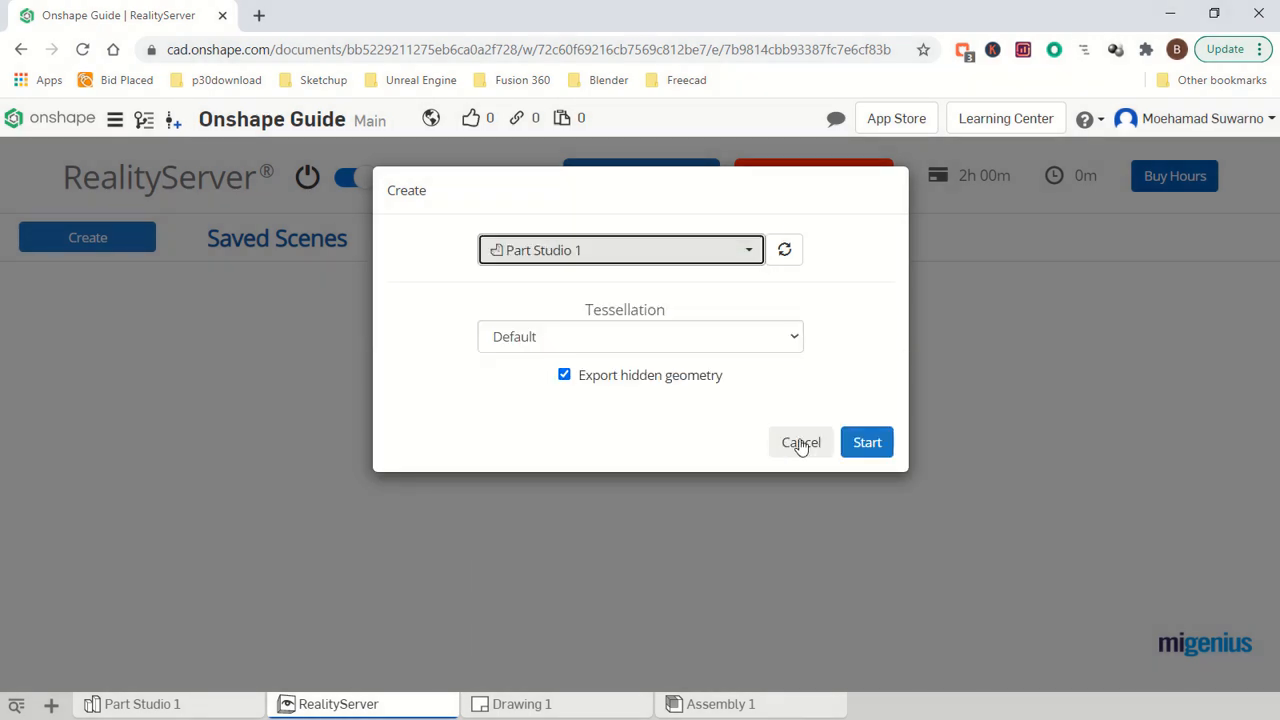
{"action": "left_click", "coordinate": [862, 446]}
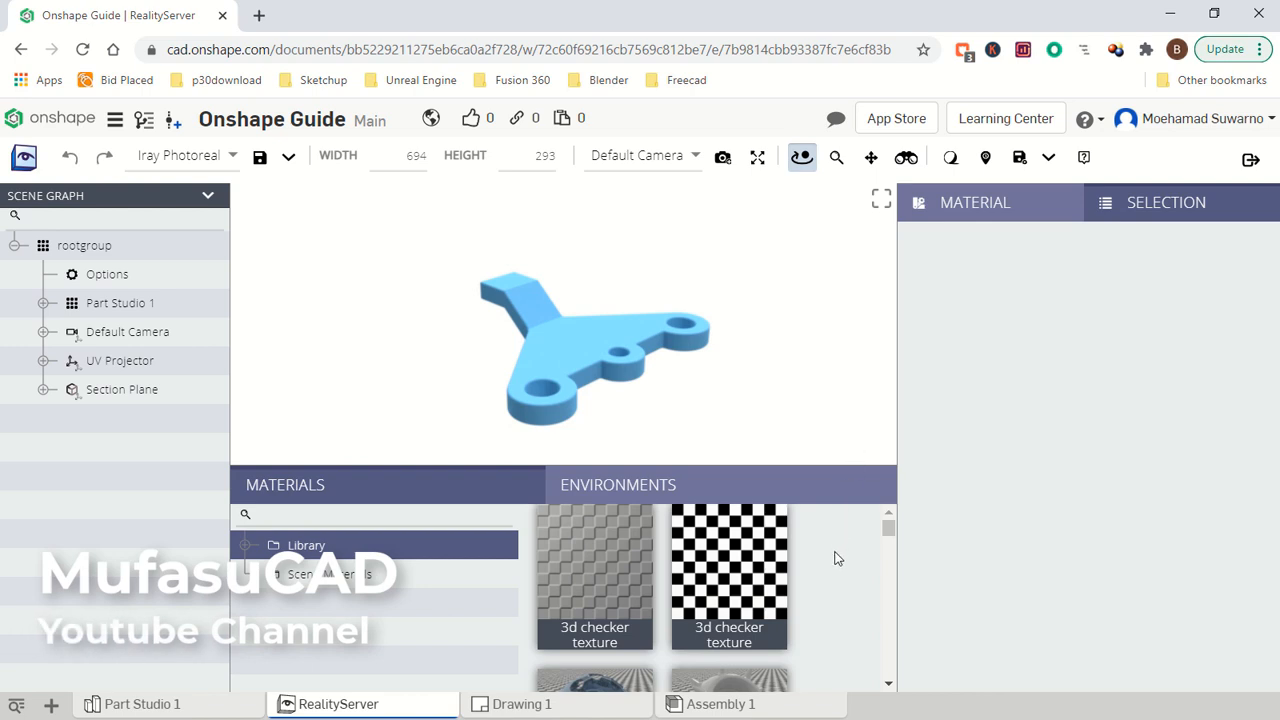
- Apply the library material "Aluminum, anodized" to the bracket, select the part and show its material properties
{"action": "scroll", "coordinate": [837, 558], "scroll_direction": "down", "scroll_amount": 3}
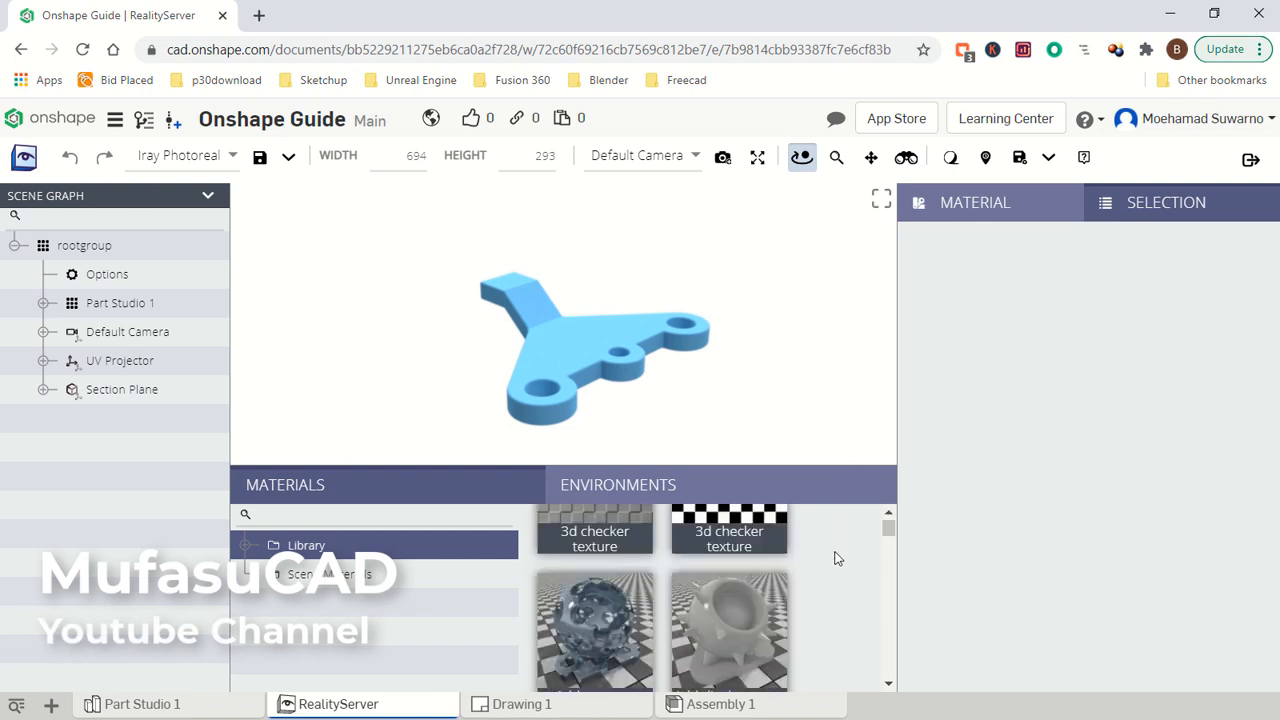
{"action": "scroll", "coordinate": [837, 558], "scroll_direction": "down", "scroll_amount": 10}
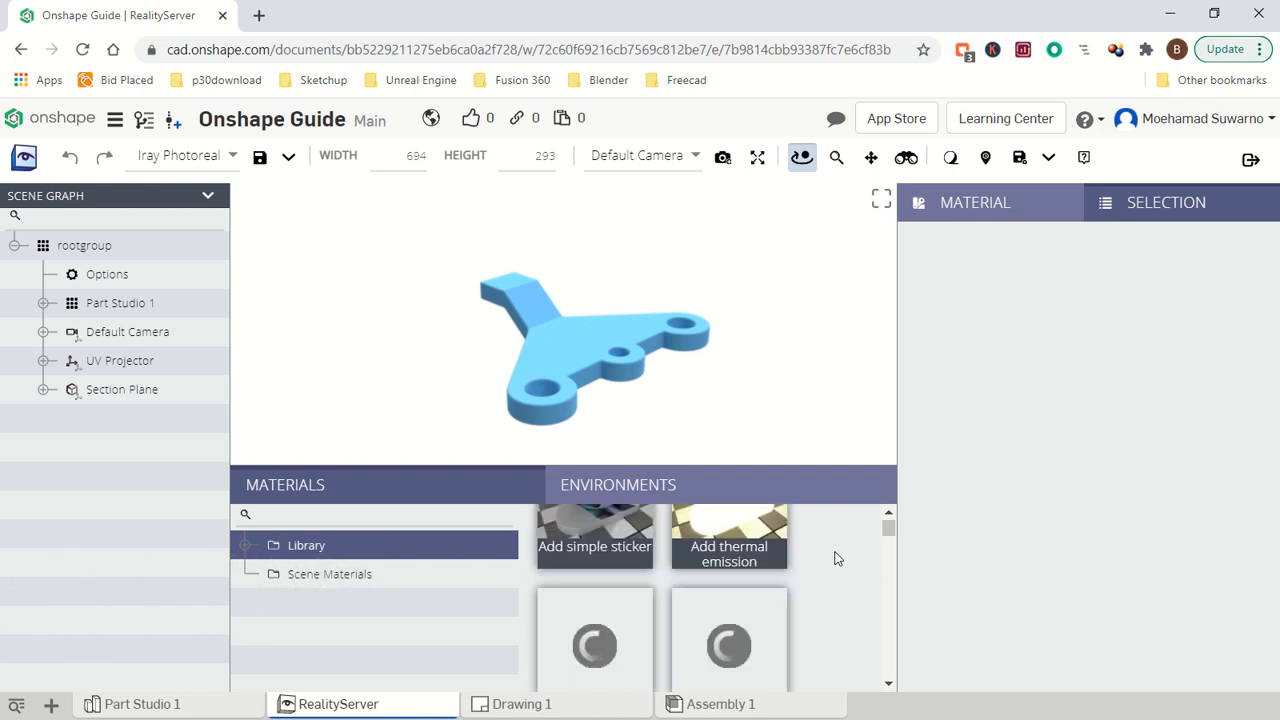
{"action": "scroll", "coordinate": [837, 558], "scroll_direction": "down", "scroll_amount": 3}
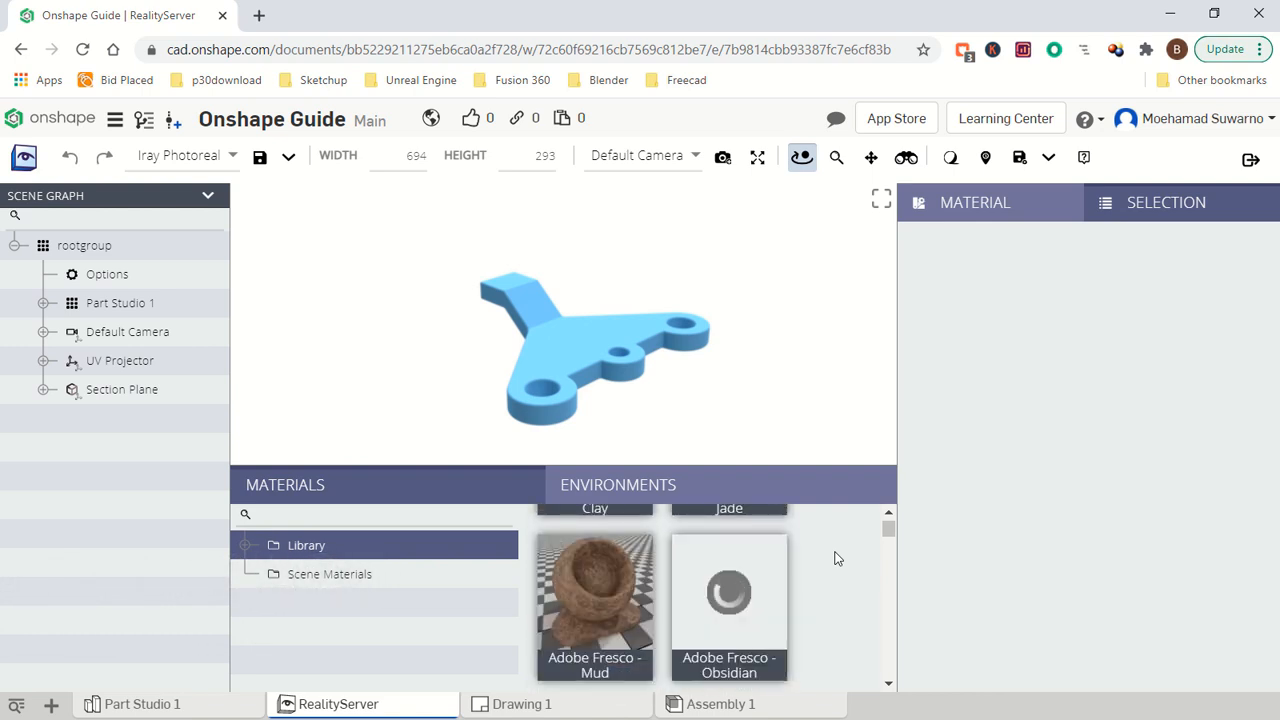
{"action": "scroll", "coordinate": [837, 558], "scroll_direction": "down", "scroll_amount": 3}
{"action": "scroll", "coordinate": [837, 558], "scroll_direction": "down", "scroll_amount": 1}
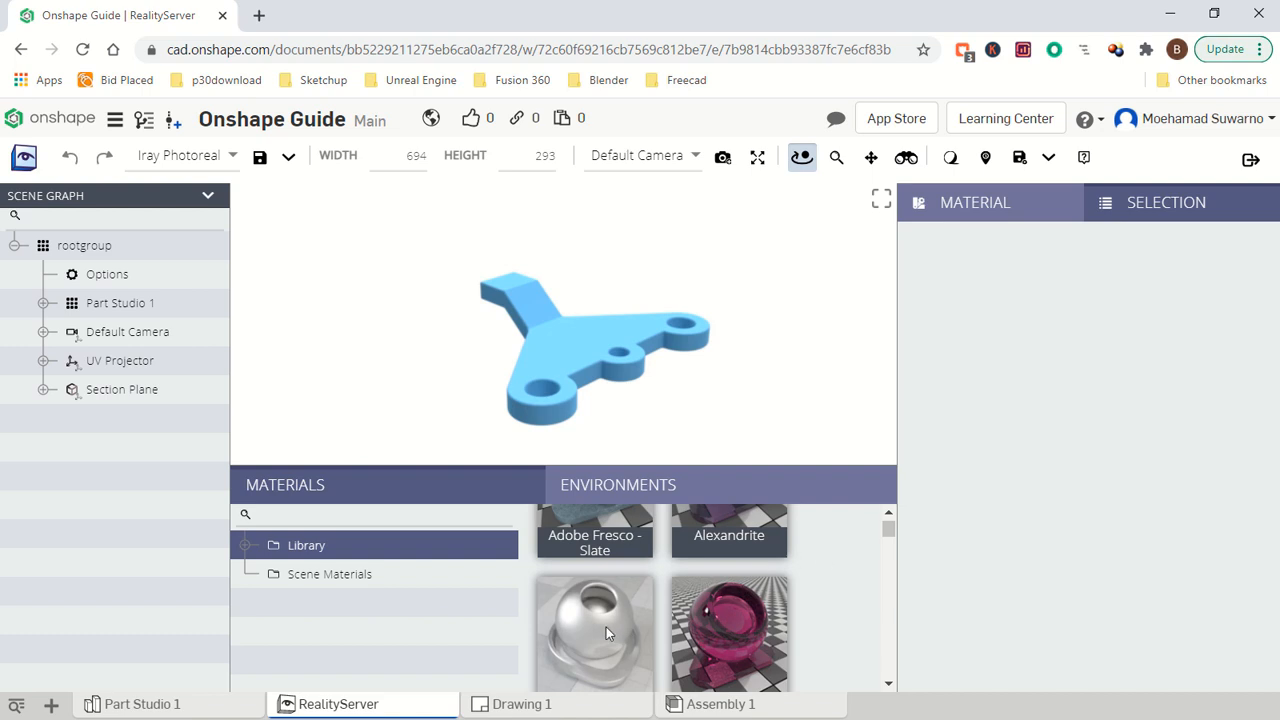
{"action": "left_click_drag", "start_coordinate": [604, 628], "coordinate": [585, 358]}
{"action": "left_click", "coordinate": [584, 357]}
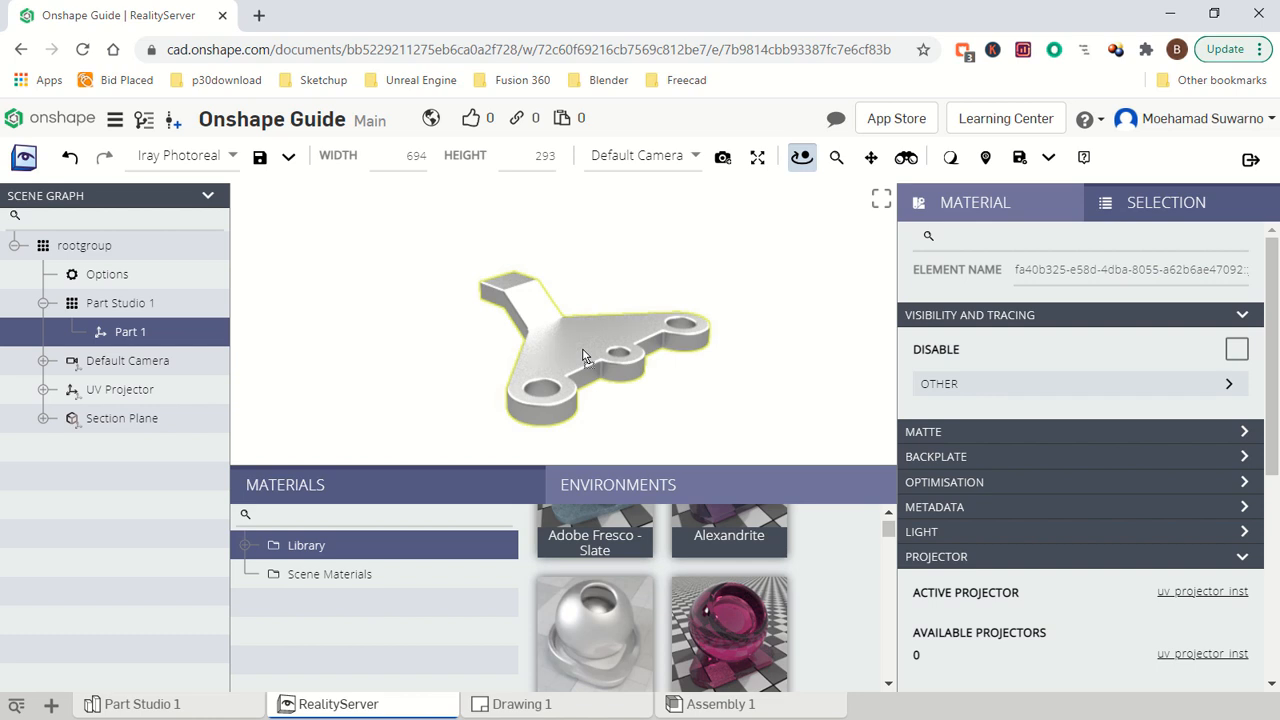
{"action": "left_click", "coordinate": [988, 204]}
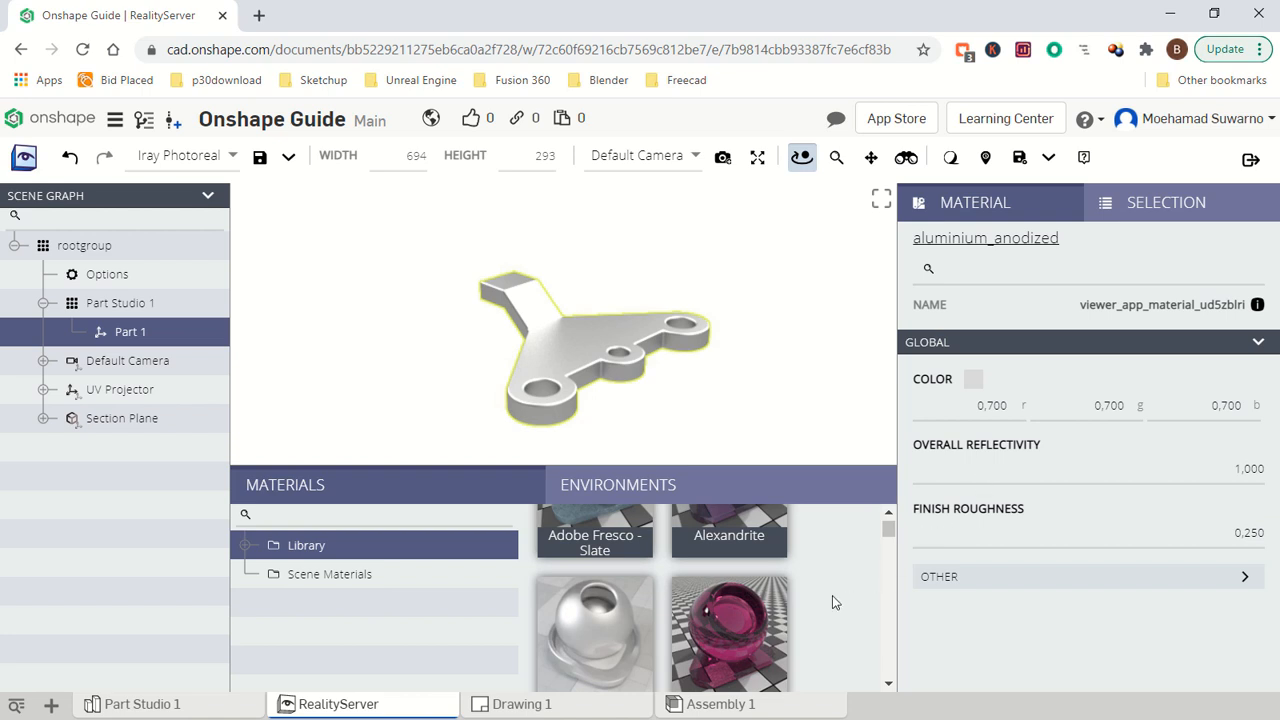
- Apply the library material "Ashlar - 2x2 Box Weave - Adobe" to the bracket
{"action": "scroll", "coordinate": [778, 575], "scroll_direction": "down", "scroll_amount": 5}
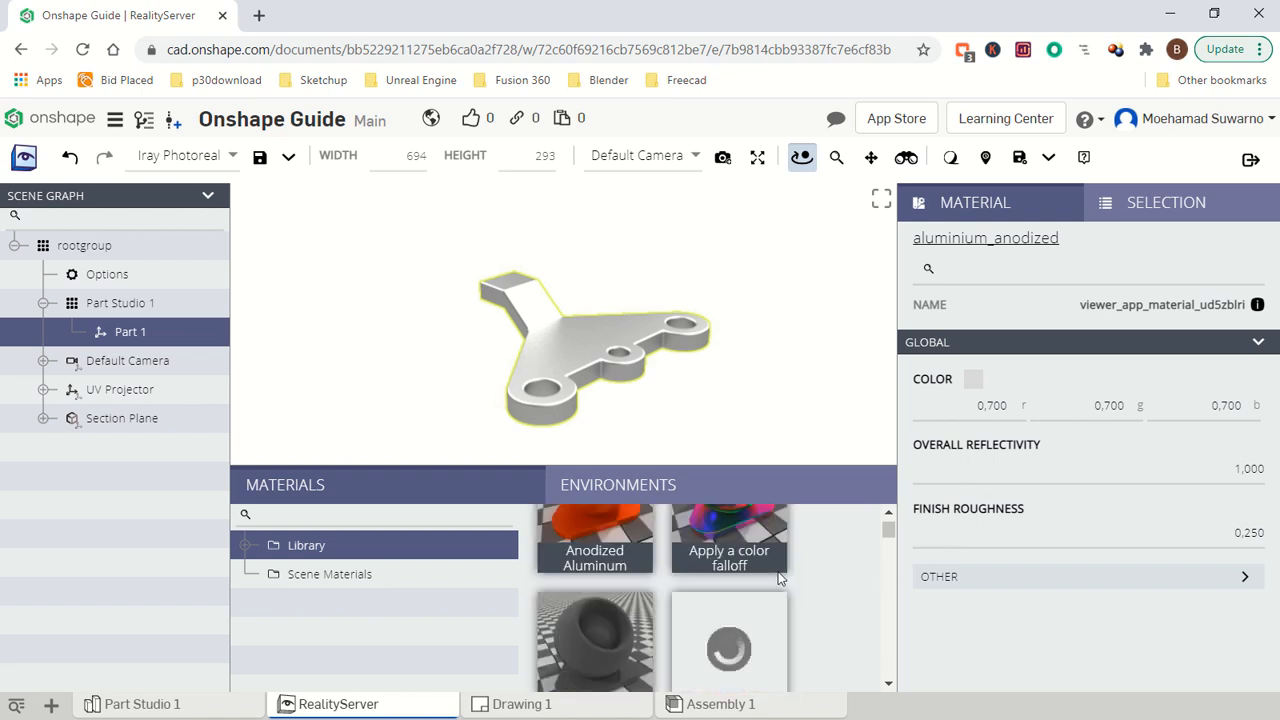
{"action": "scroll", "coordinate": [778, 569], "scroll_direction": "down", "scroll_amount": 4}
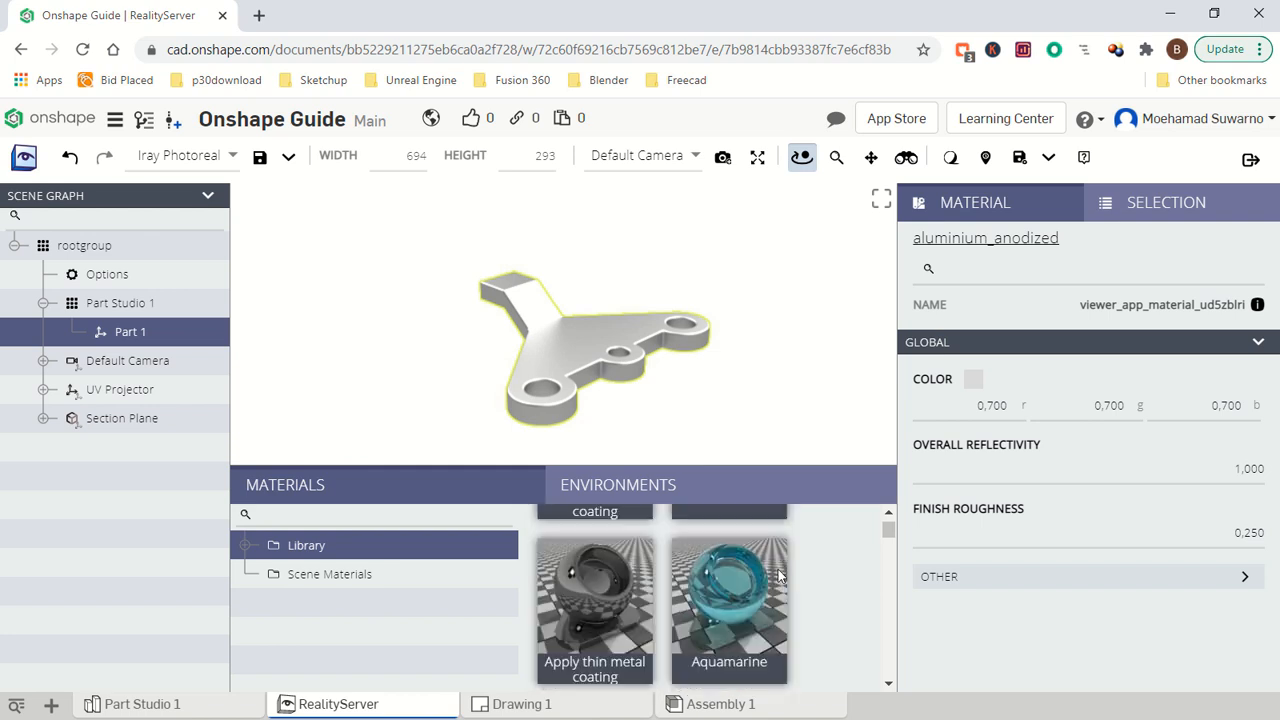
{"action": "left_click_drag", "start_coordinate": [735, 568], "coordinate": [575, 346]}
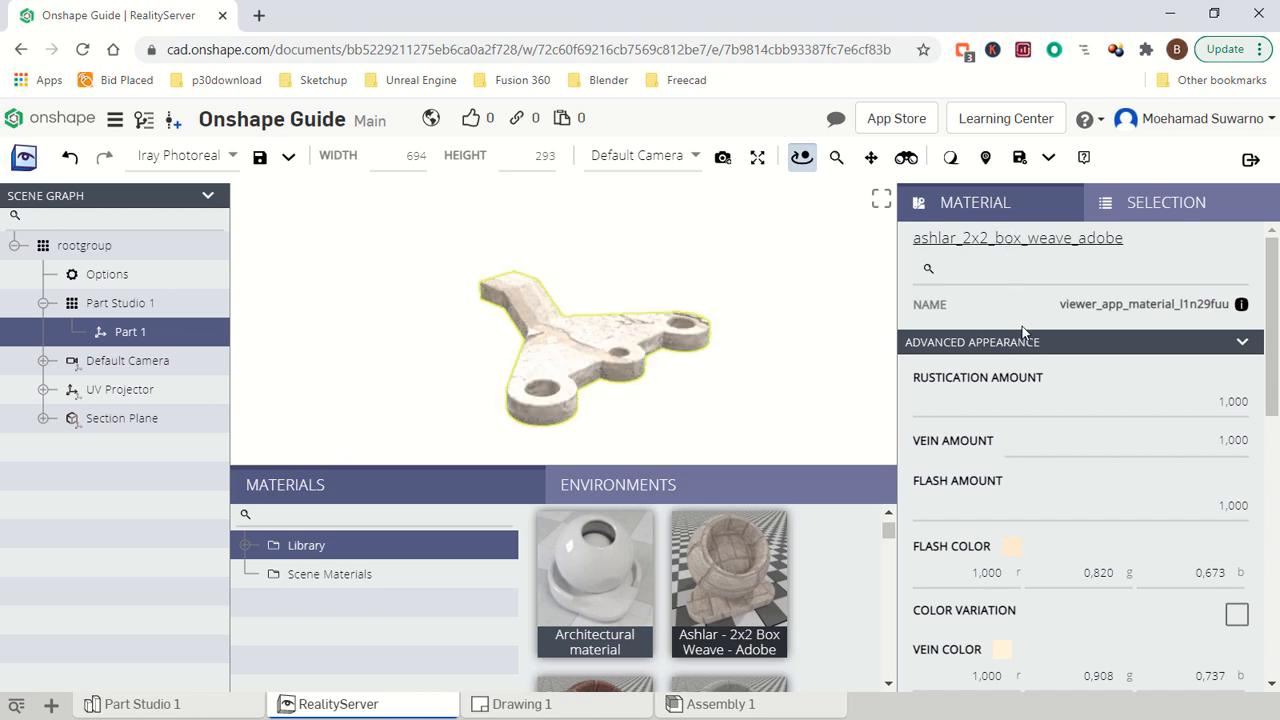
- Set the Ashlar material's transform scale to 0.5 in both x and y
{"action": "scroll", "coordinate": [1028, 340], "scroll_direction": "down", "scroll_amount": 4}
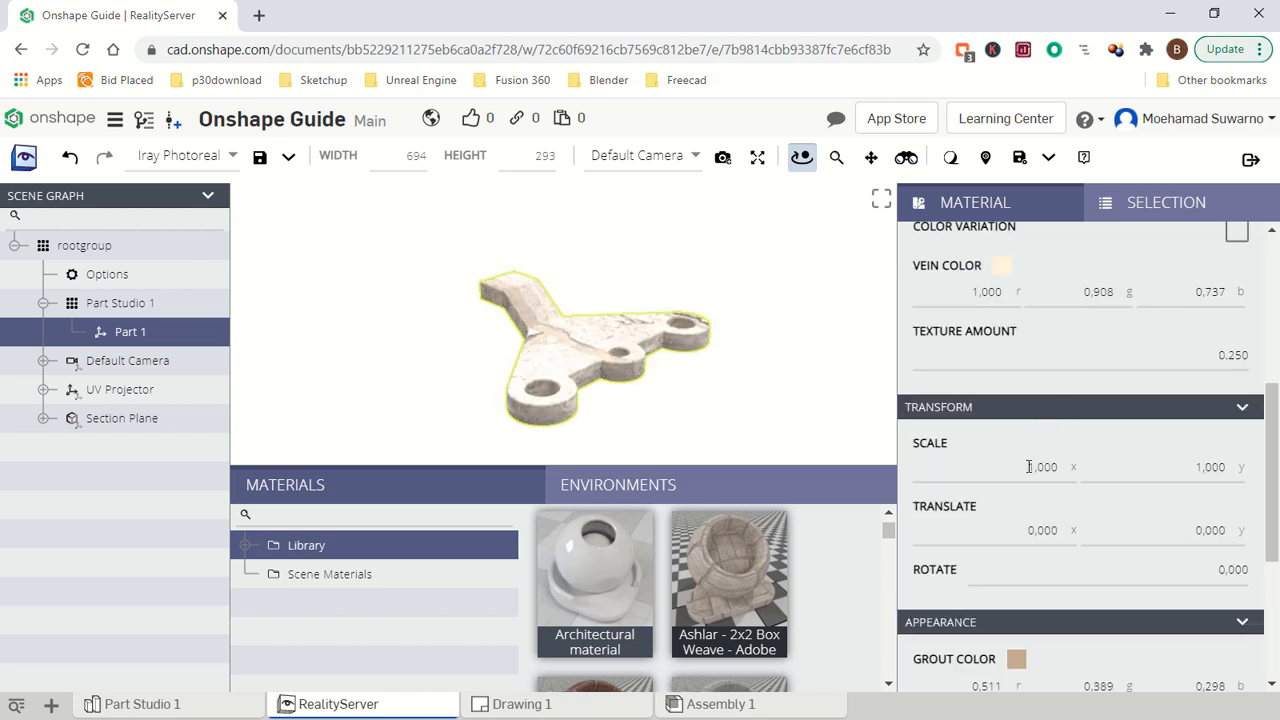
{"action": "double_click", "coordinate": [1028, 467]}
{"action": "type", "text": "0,5"}
{"action": "key", "text": "Tab"}
{"action": "type", "text": "0.5"}
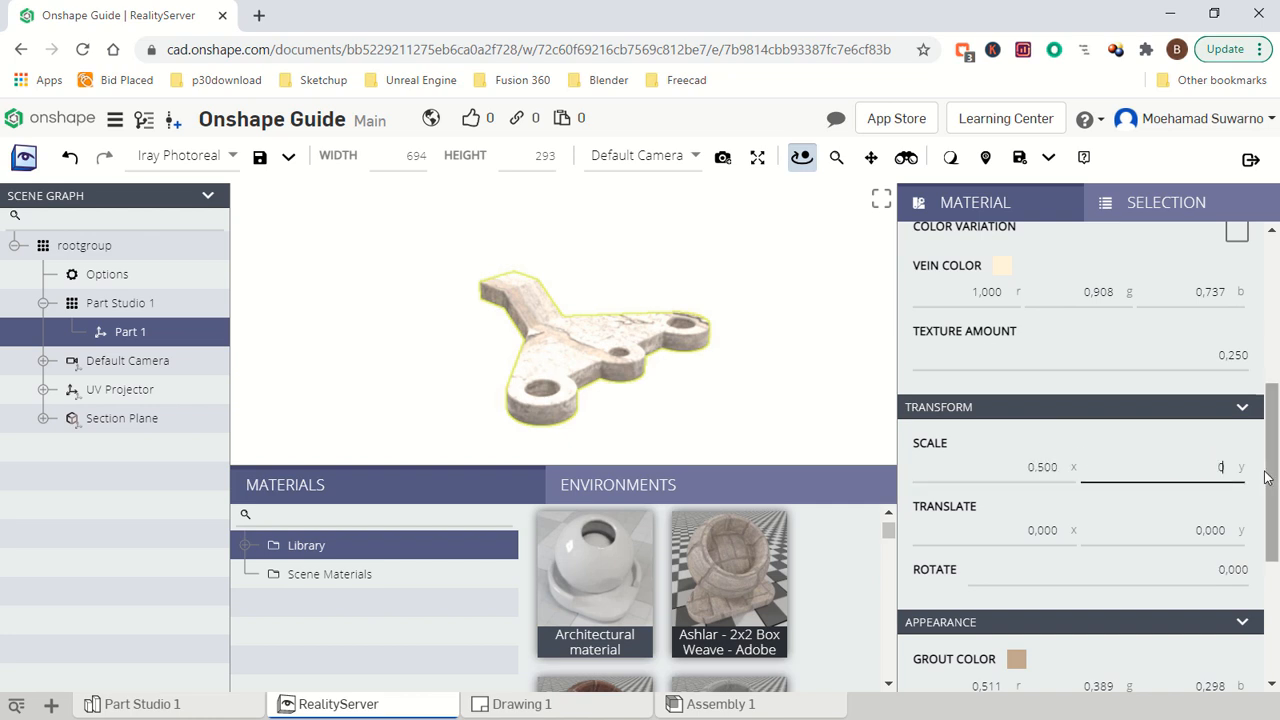
{"action": "left_click", "coordinate": [1192, 528]}
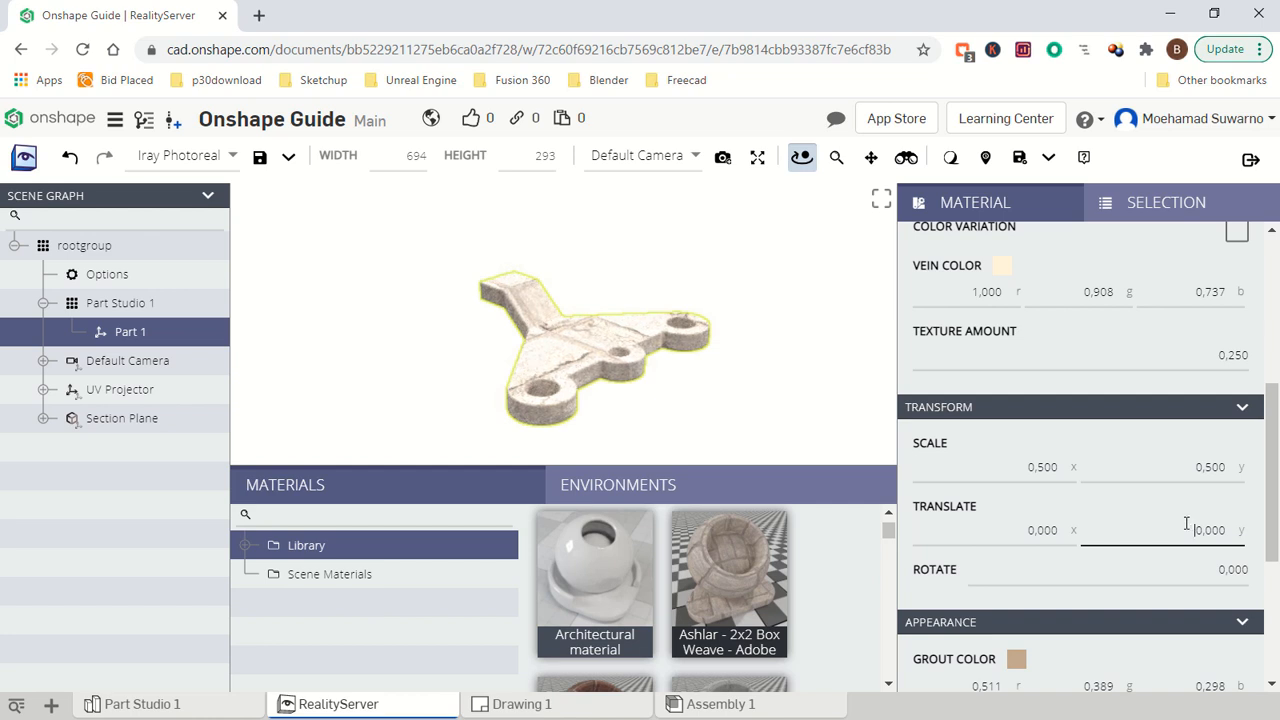
- Set the Ashlar material's transform scale to 0.05 in both x and y
{"action": "left_click_drag", "start_coordinate": [1024, 466], "coordinate": [1082, 472]}
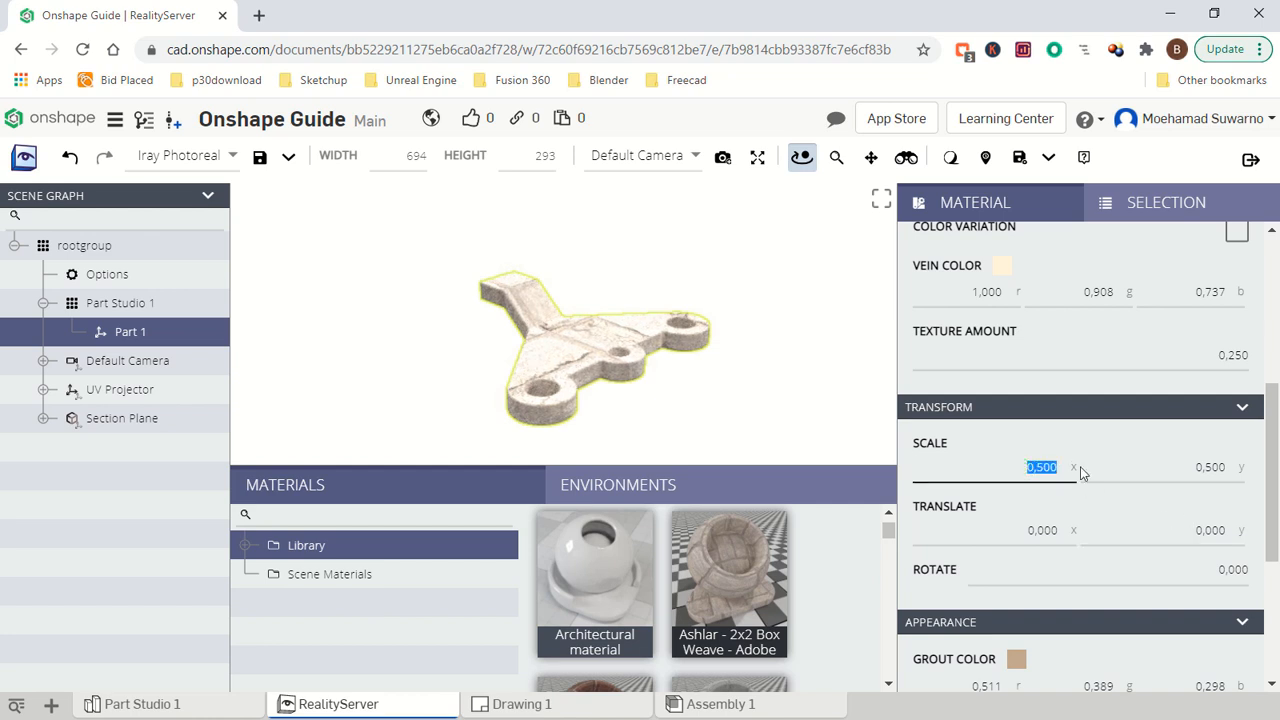
{"action": "type", "text": "0.05"}
{"action": "left_click", "coordinate": [1151, 467]}
{"action": "type", "text": "0.05"}
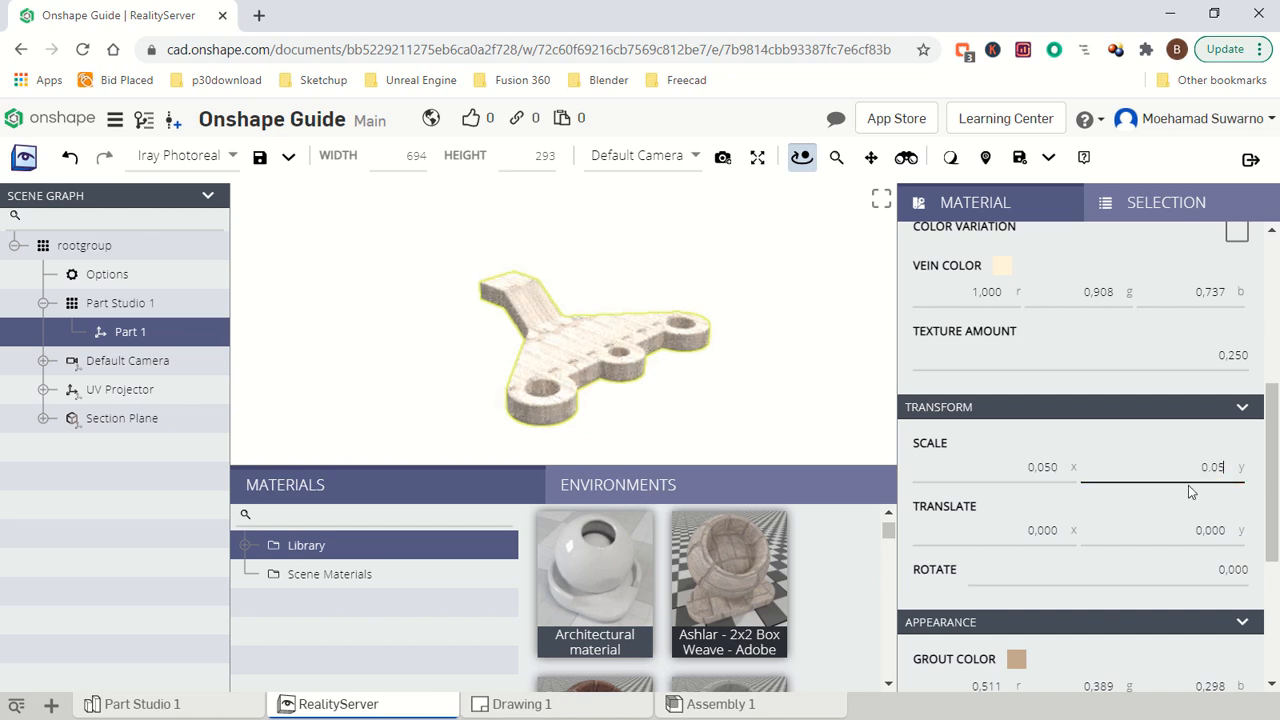
{"action": "left_click", "coordinate": [1034, 467]}
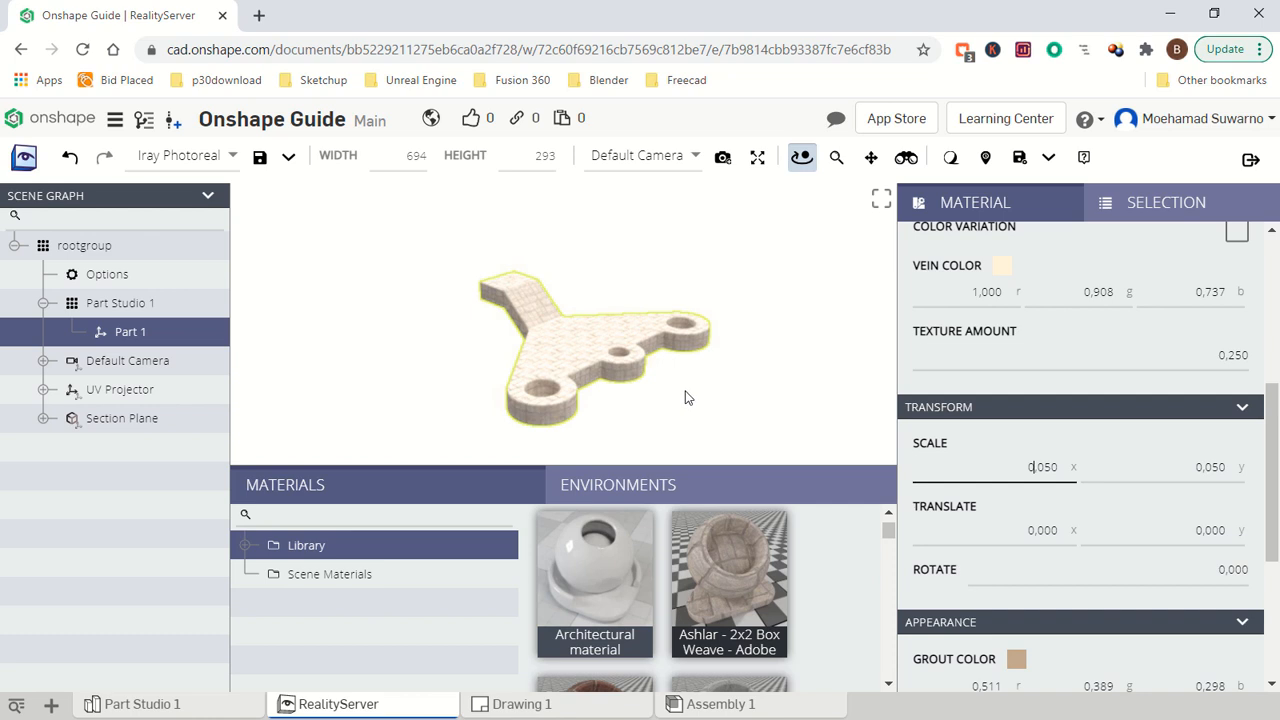
- Save the scene under the name "Render 1"
{"action": "mouse_move", "coordinate": [685, 391]}
{"action": "left_mouse_down"}
{"action": "mouse_move", "coordinate": [681, 402]}
{"action": "mouse_move", "coordinate": [690, 379]}
{"action": "left_mouse_up"}
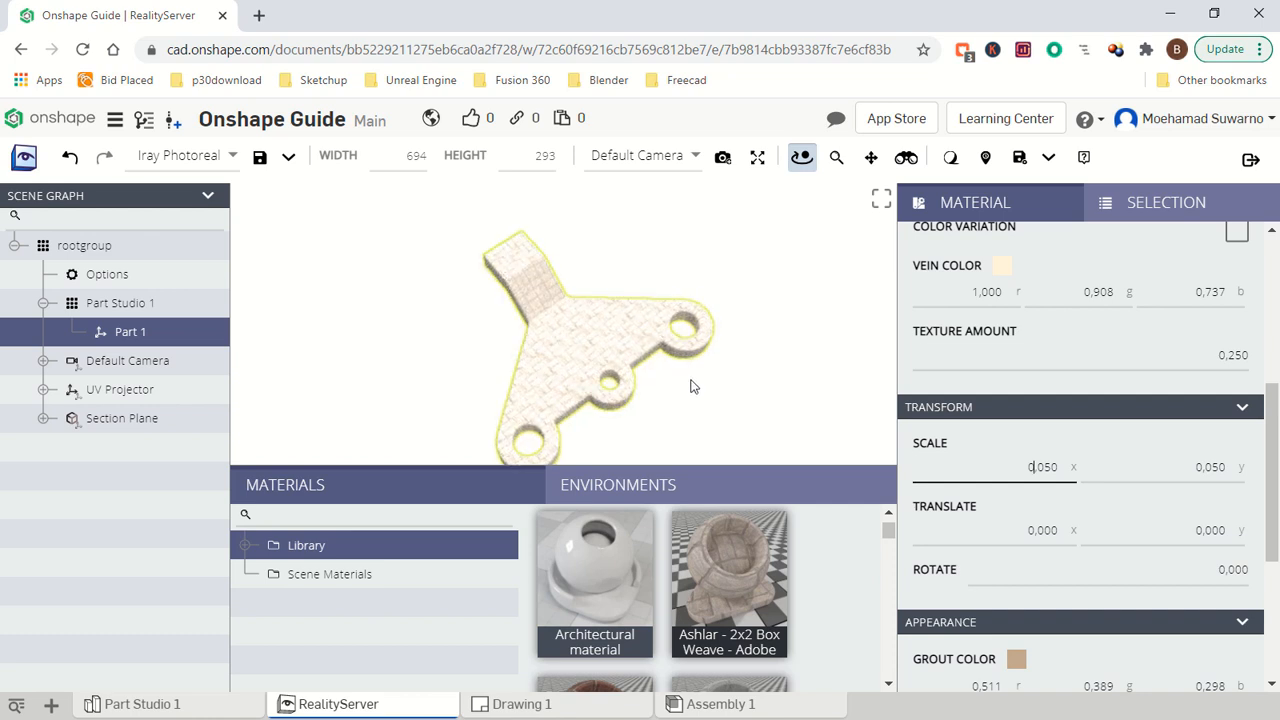
{"action": "left_click", "coordinate": [288, 158]}
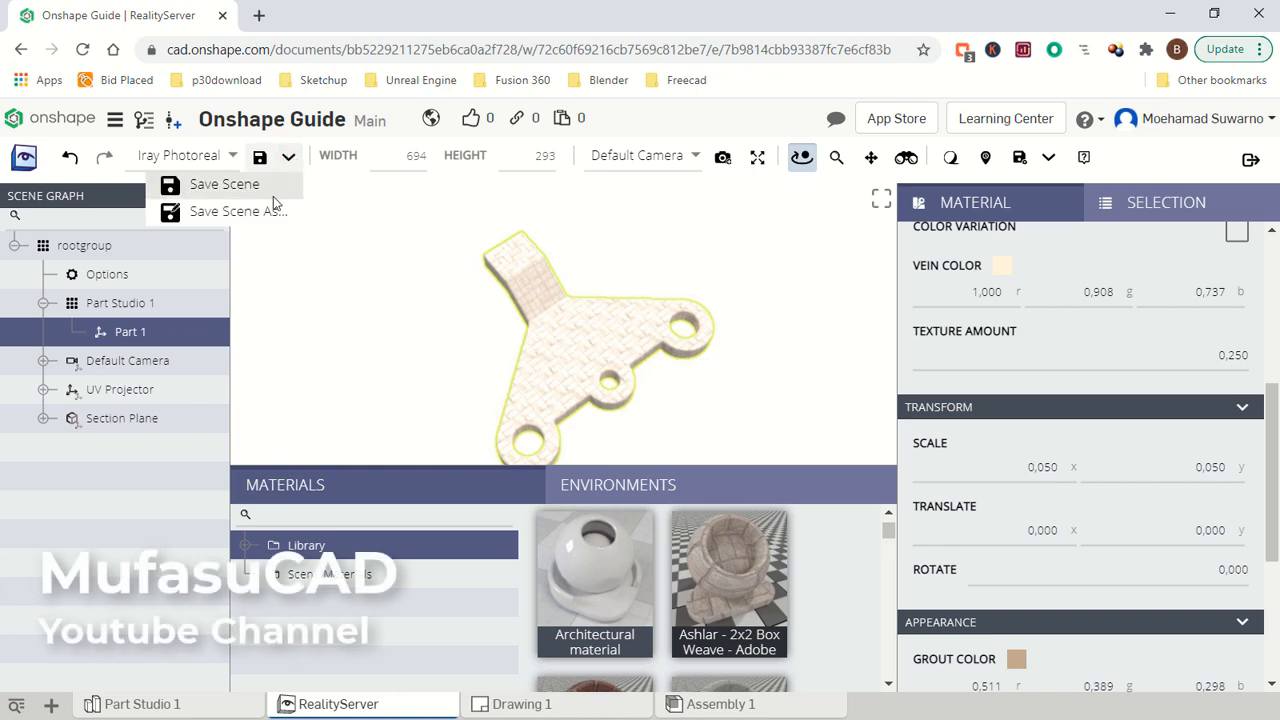
{"action": "left_click", "coordinate": [233, 185]}
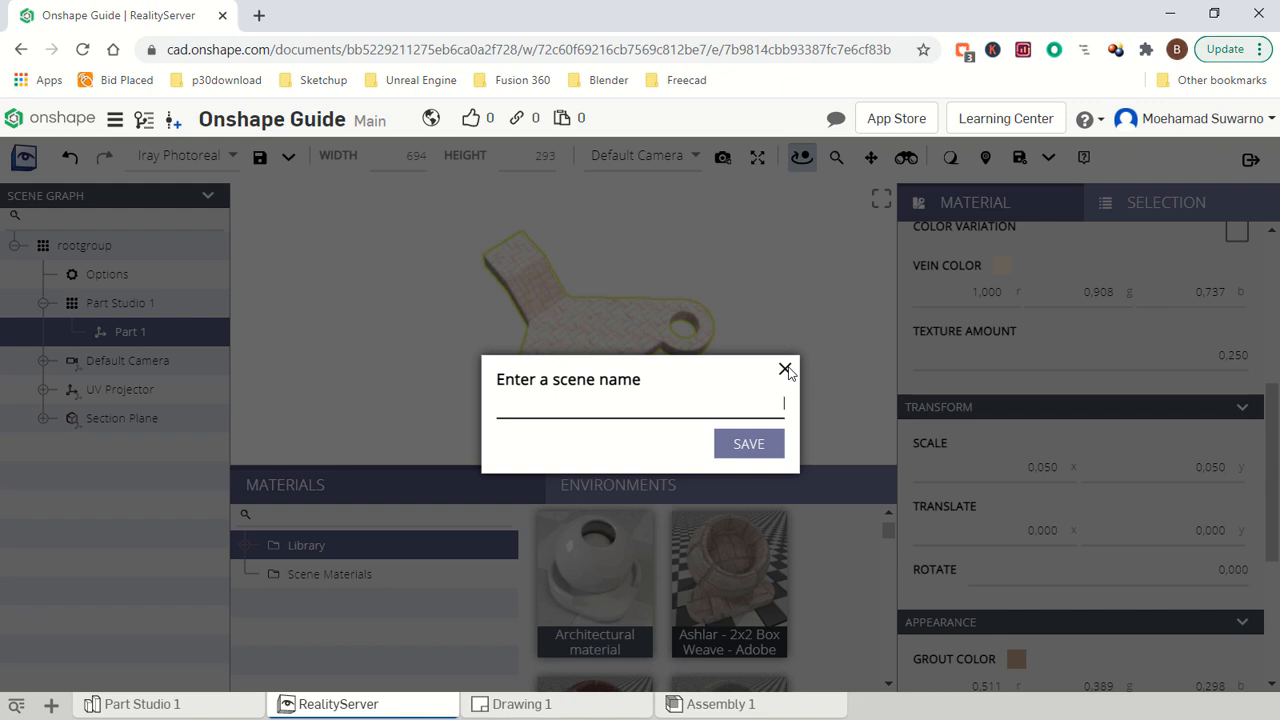
{"action": "type", "text": "Render 1"}
{"action": "left_click", "coordinate": [755, 449]}
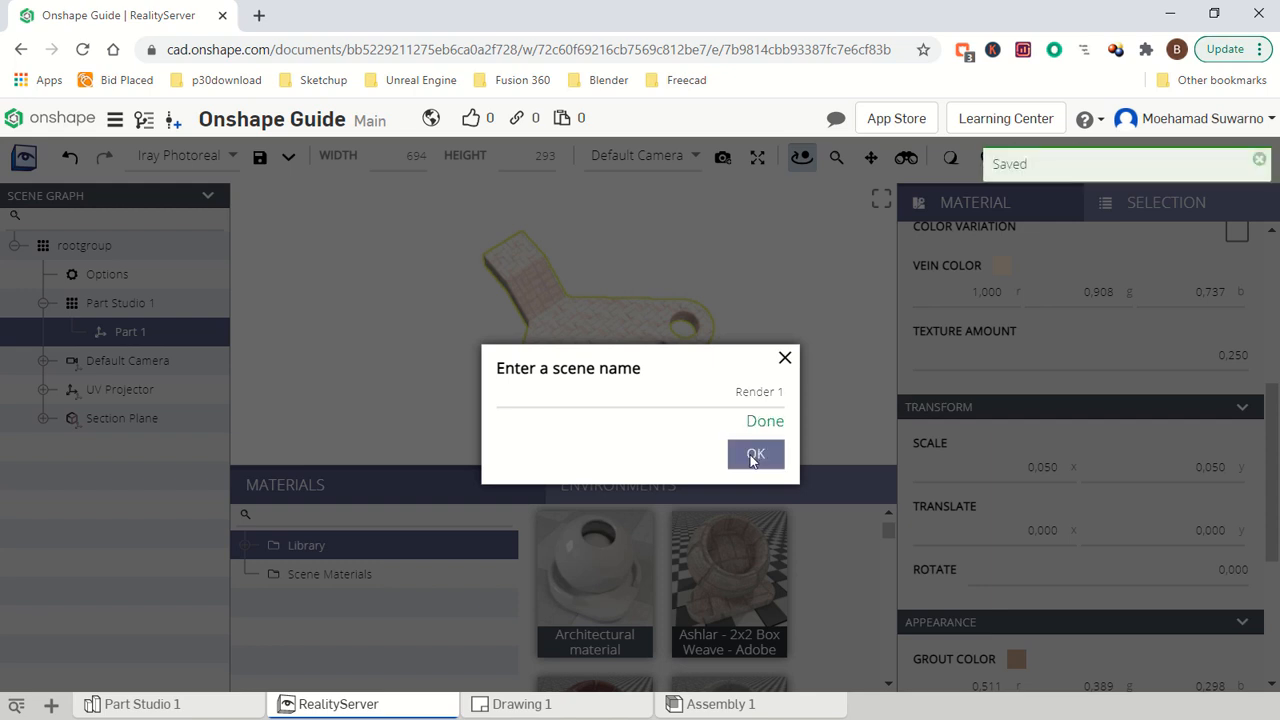
{"action": "left_click", "coordinate": [754, 456]}
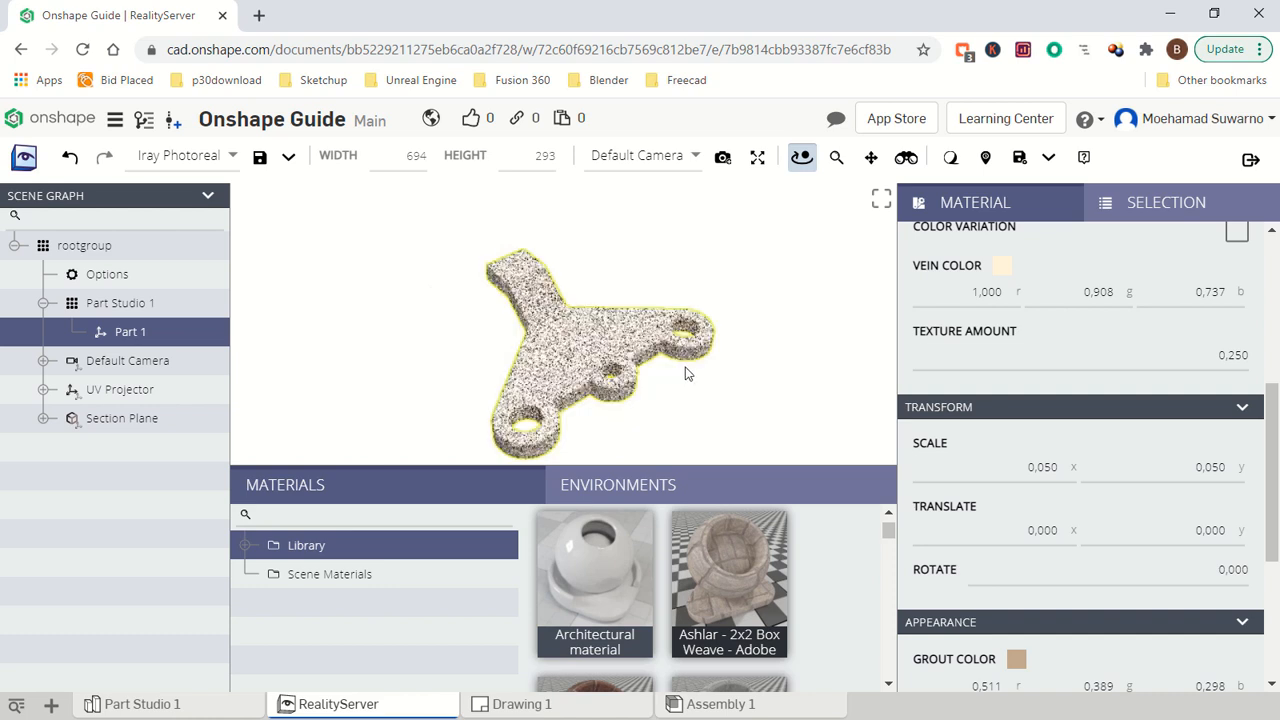
- Review the available render modes and the options for rendering to disk, without starting a render
{"action": "left_click", "coordinate": [232, 157]}
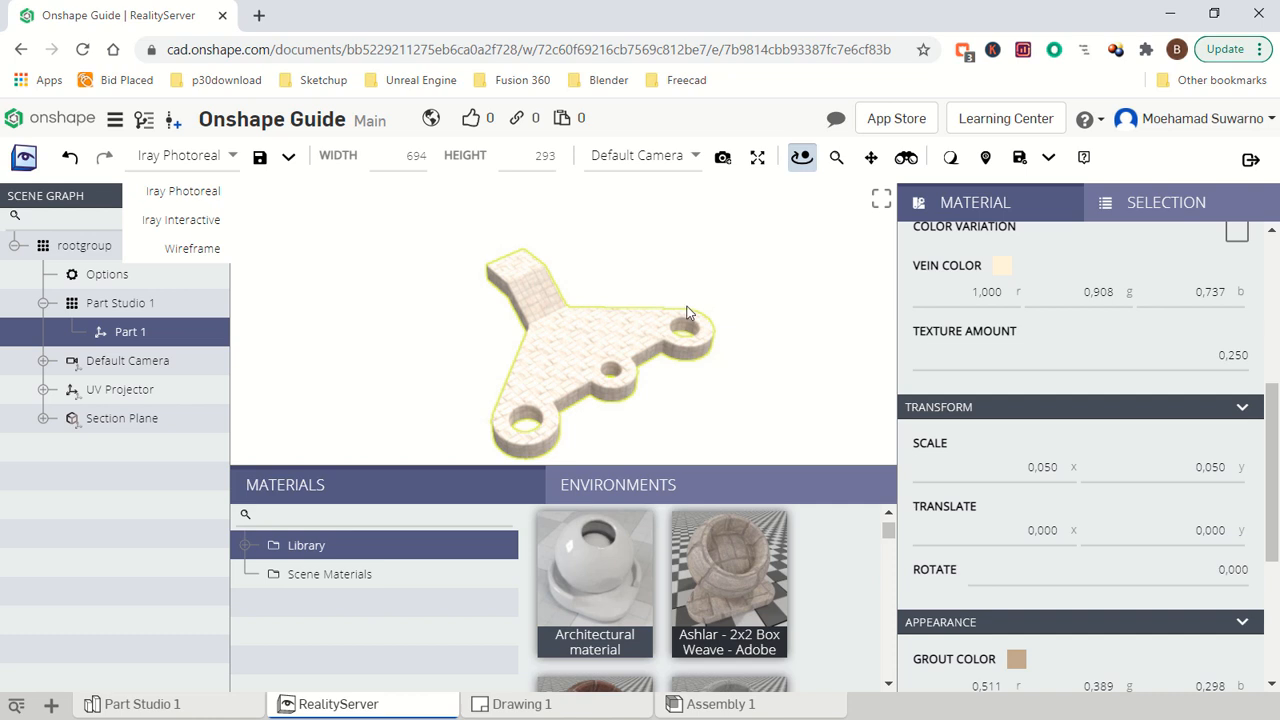
{"action": "left_click", "coordinate": [1020, 158]}
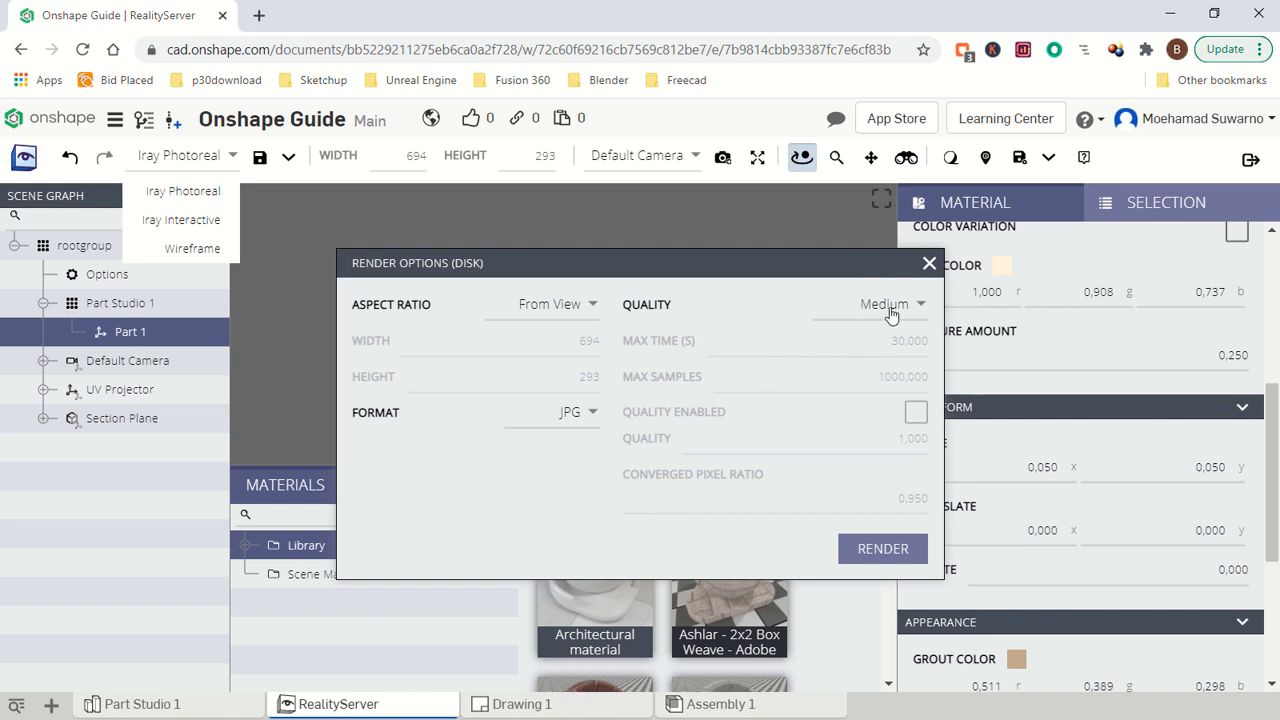
{"action": "left_click", "coordinate": [929, 263]}
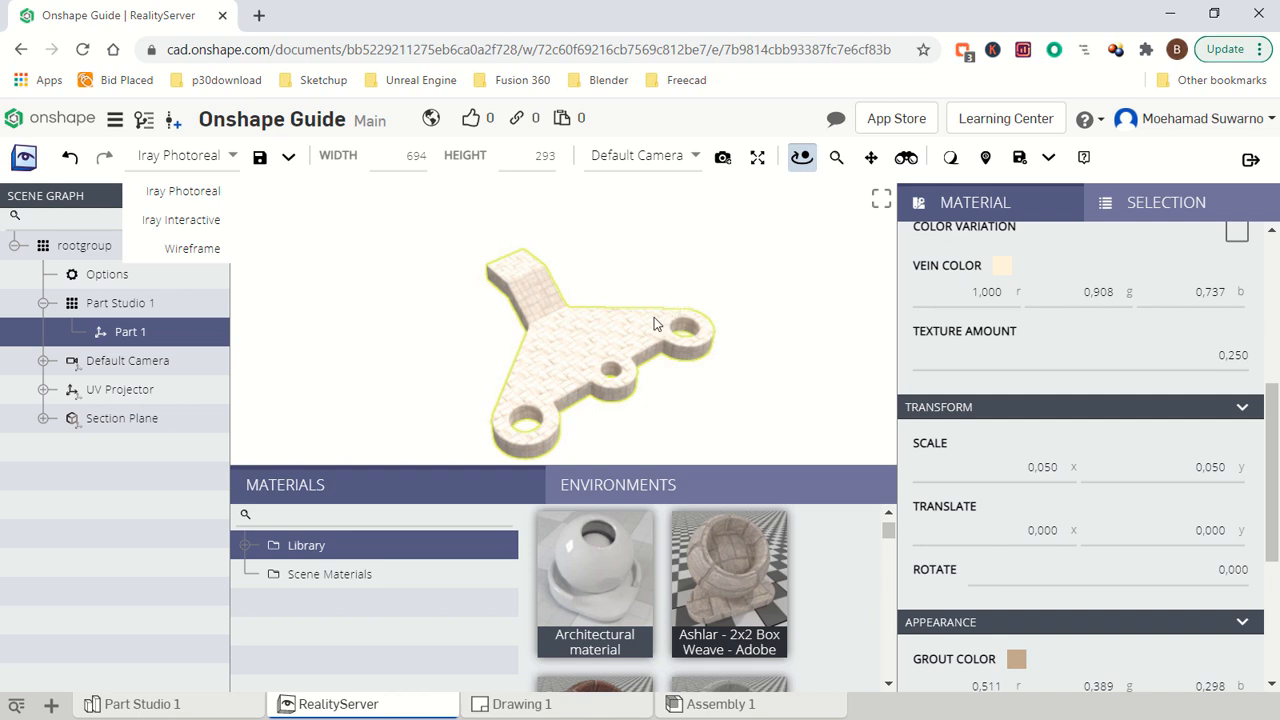
- Replace the bracket's Ashlar material with "Aluminum, anodized" from the library
{"action": "scroll", "coordinate": [824, 589], "scroll_direction": "up", "scroll_amount": 1}
{"action": "scroll", "coordinate": [825, 588], "scroll_direction": "up", "scroll_amount": 4}
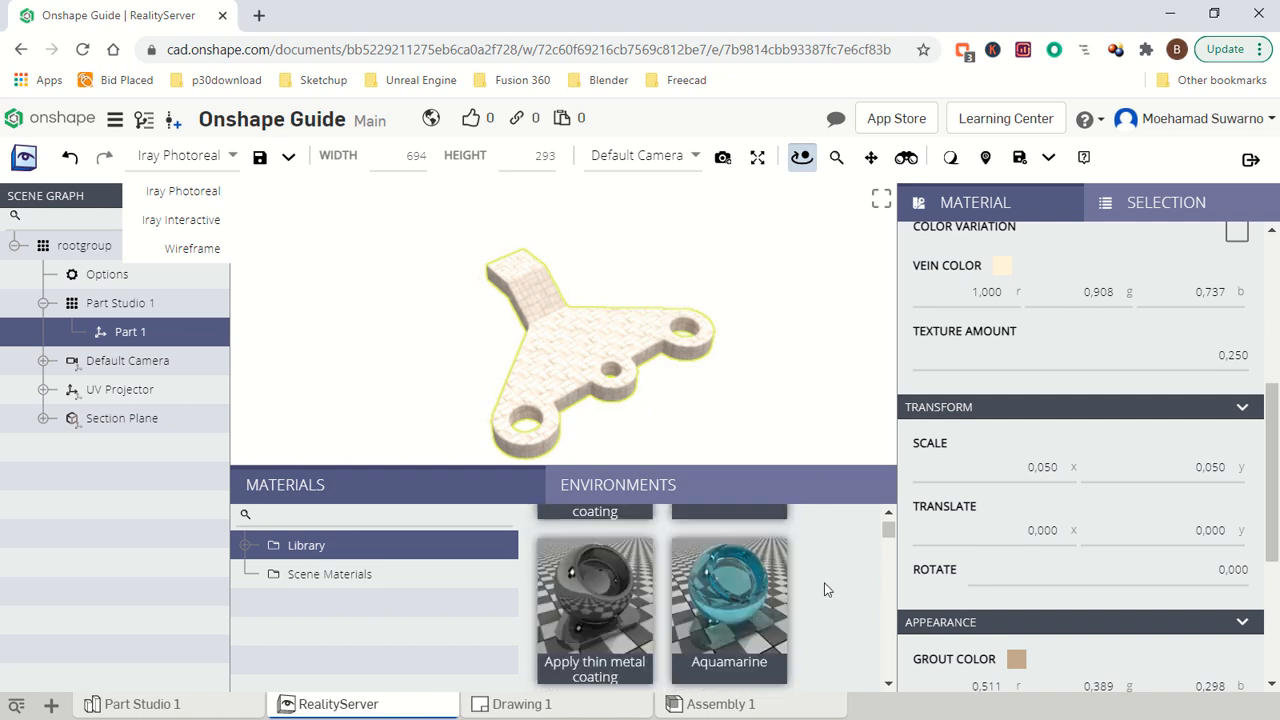
{"action": "scroll", "coordinate": [824, 589], "scroll_direction": "up", "scroll_amount": 3}
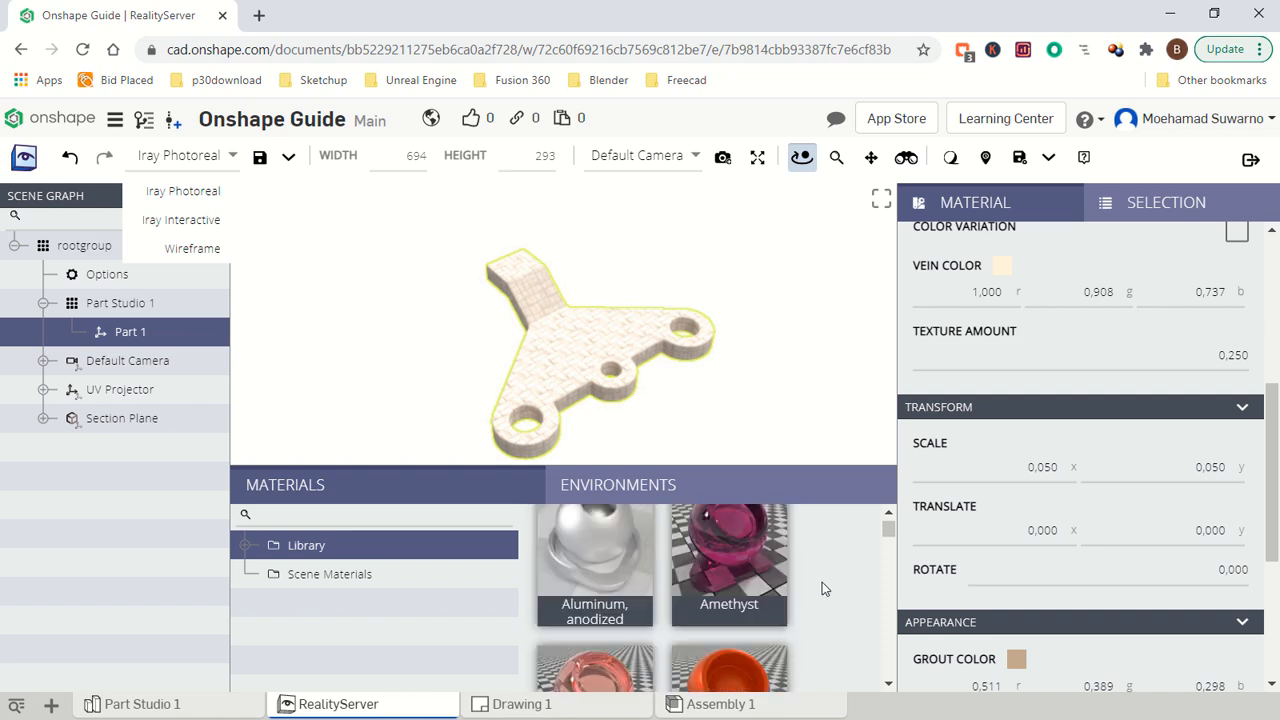
{"action": "left_click_drag", "start_coordinate": [590, 548], "coordinate": [570, 362]}
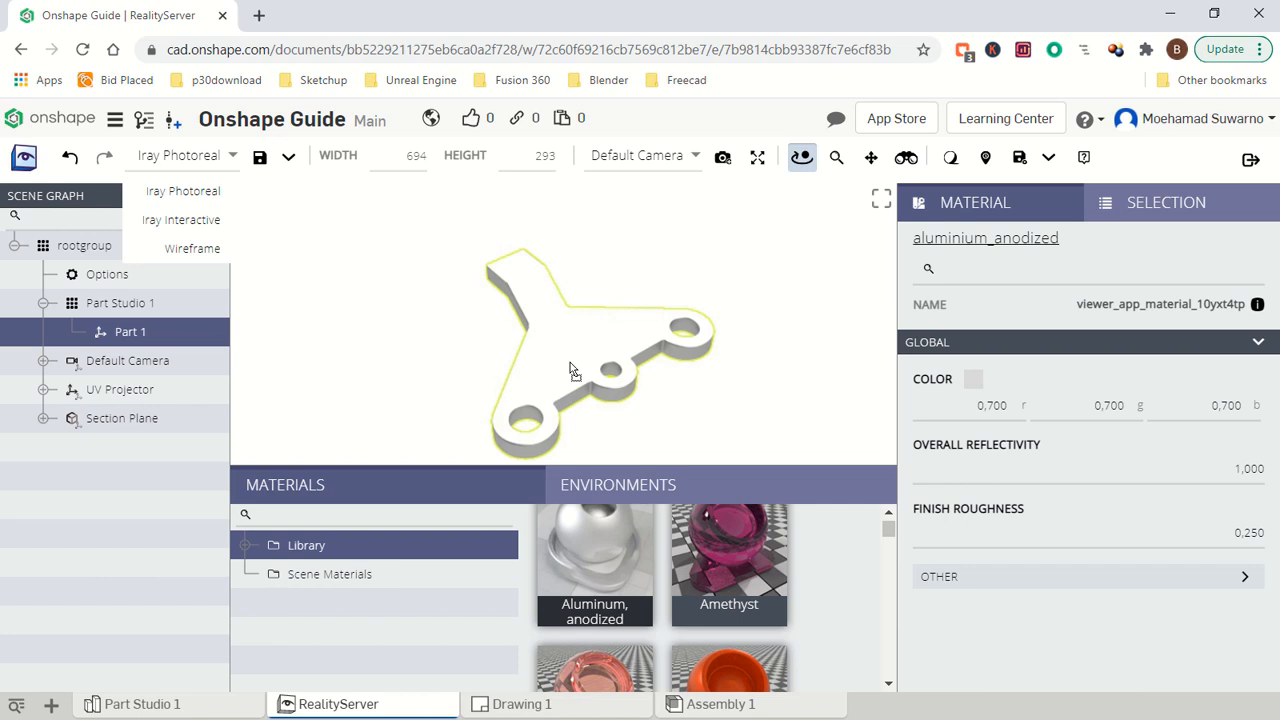
- Render the bracket to disk as a JPG at Production quality, using the From View aspect ratio, and close the render options
{"action": "left_click_drag", "start_coordinate": [587, 376], "coordinate": [715, 381]}
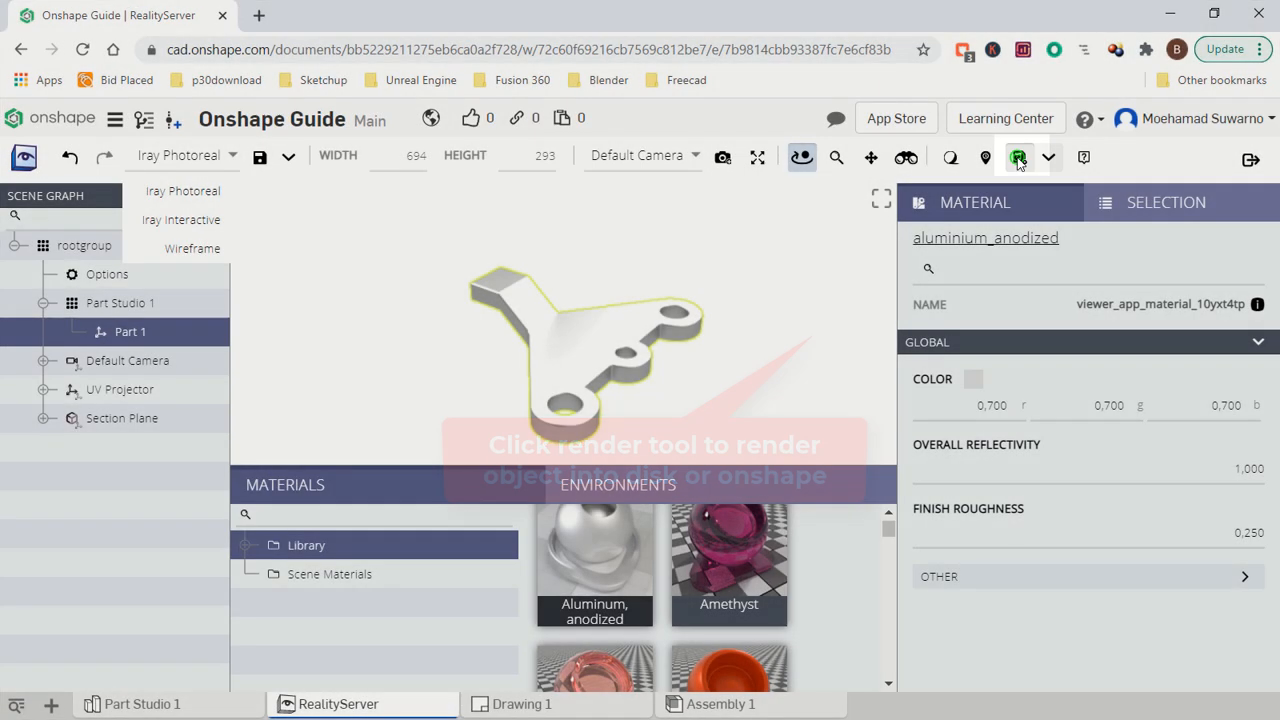
{"action": "left_click", "coordinate": [1018, 160]}
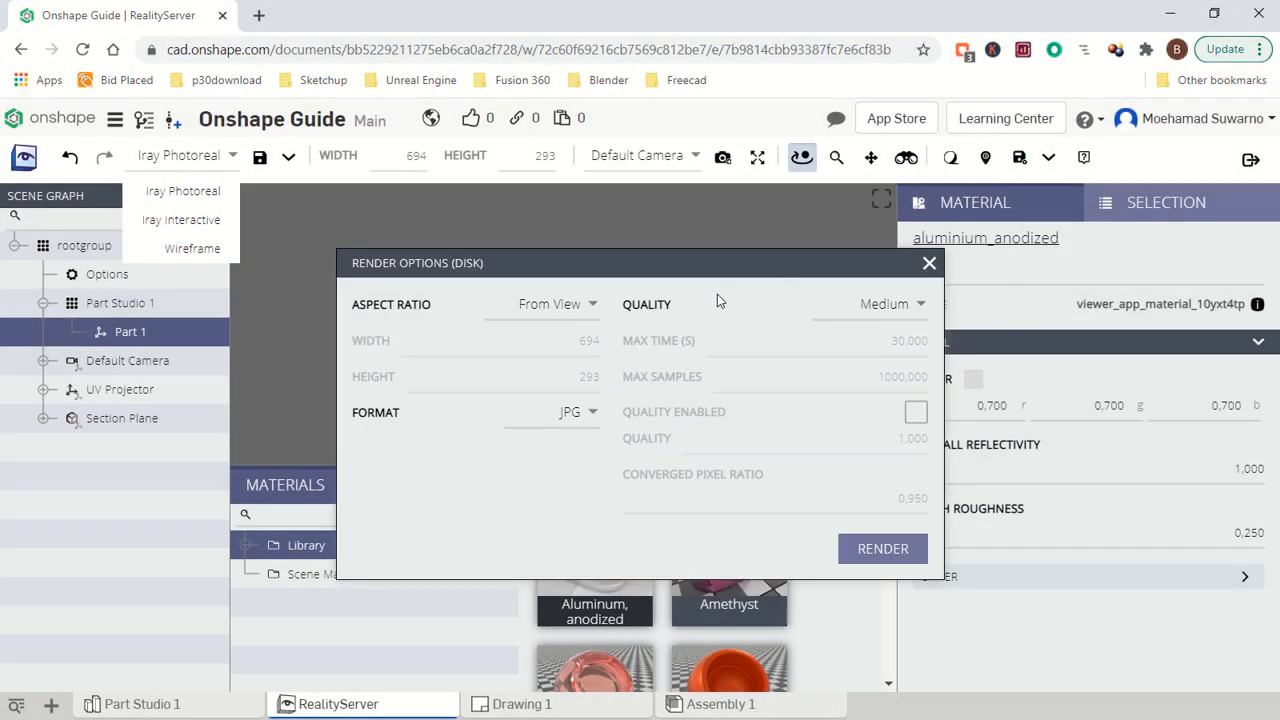
{"action": "left_click", "coordinate": [592, 305]}
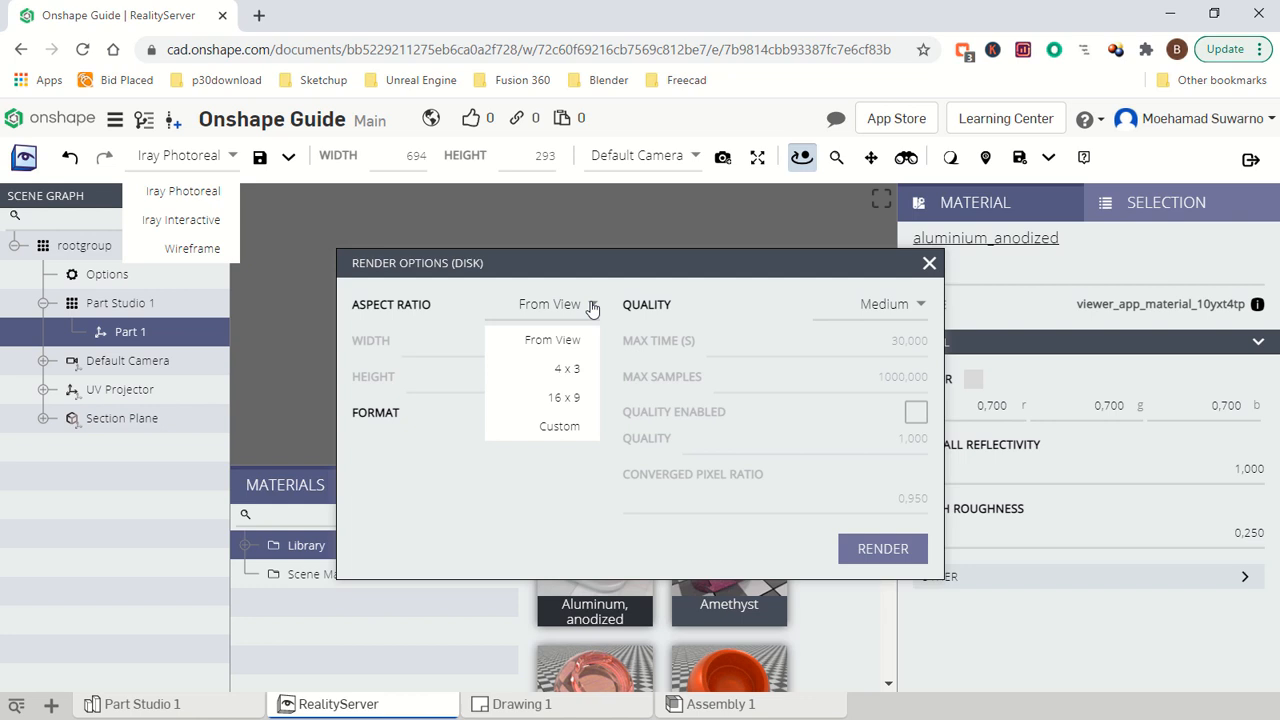
{"action": "left_click", "coordinate": [592, 306]}
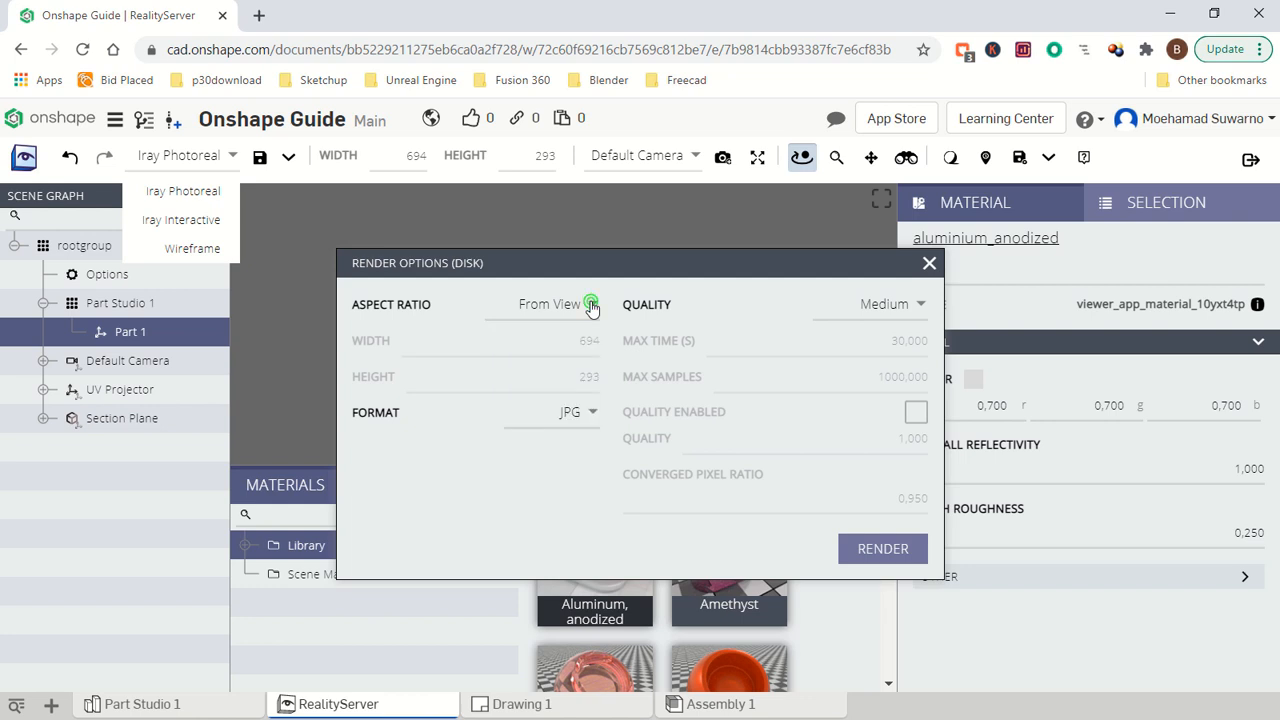
{"action": "left_click", "coordinate": [912, 306]}
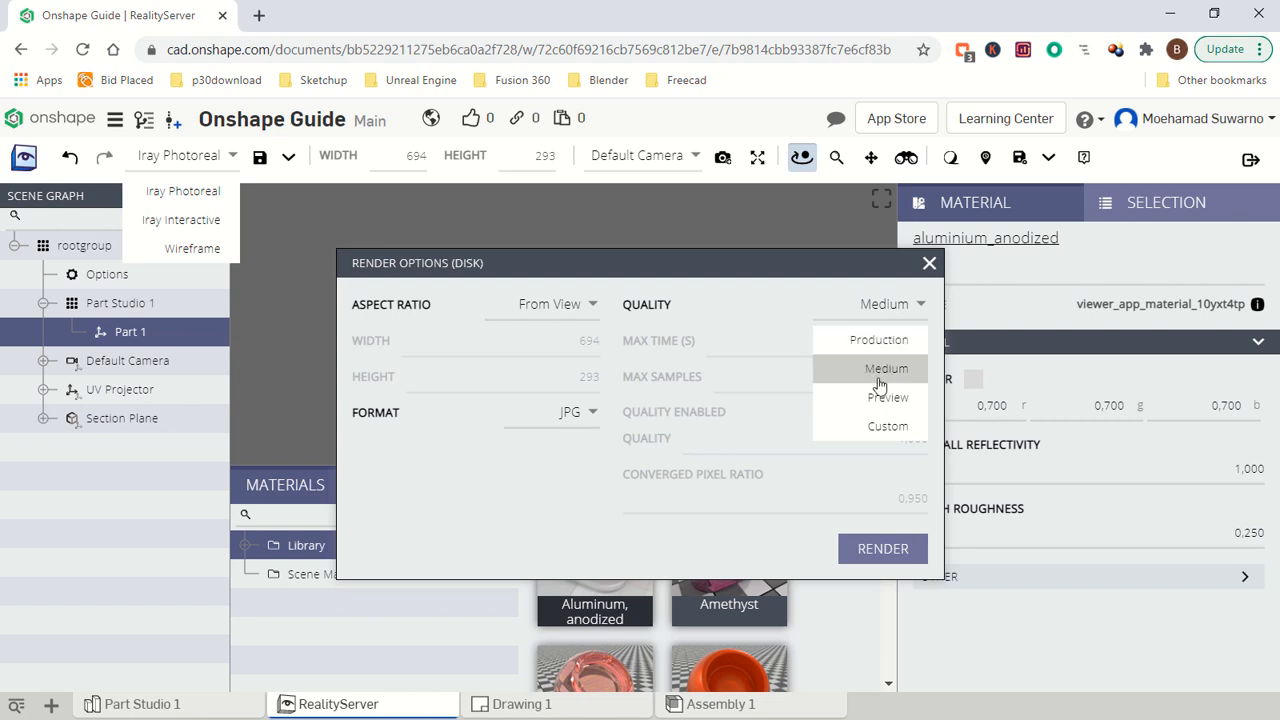
{"action": "left_click", "coordinate": [880, 340]}
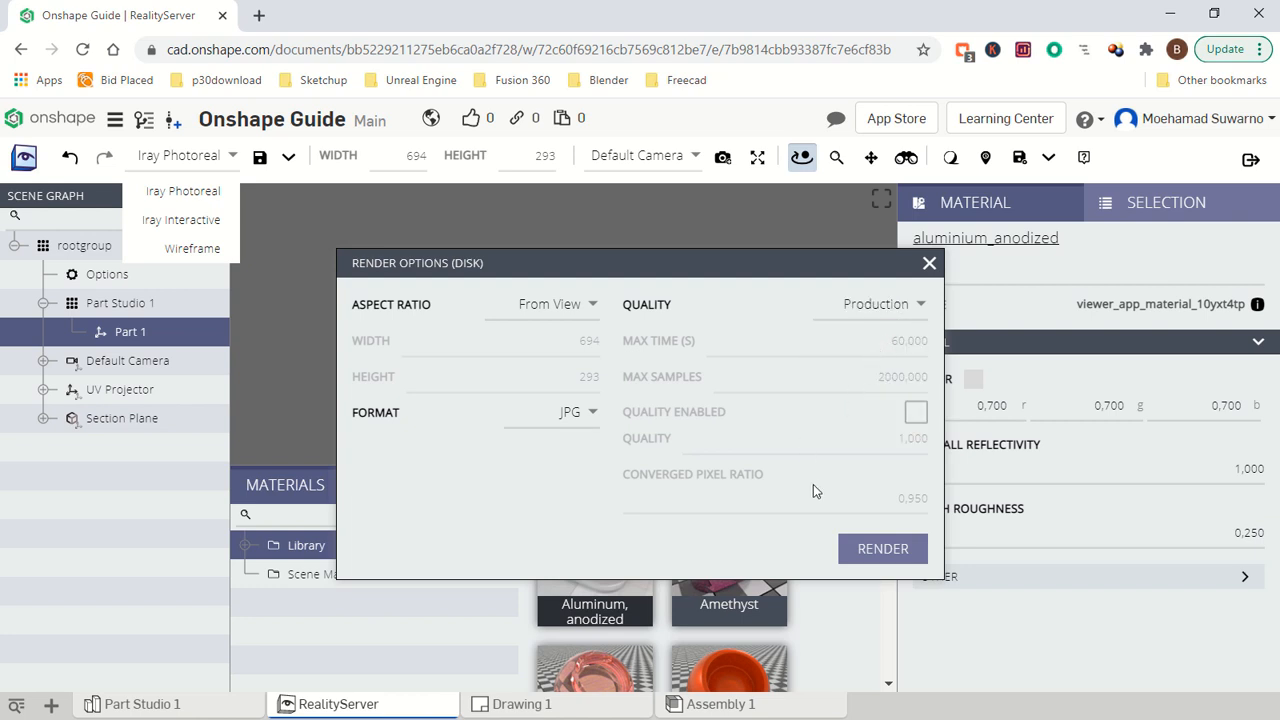
{"action": "left_click", "coordinate": [883, 550]}
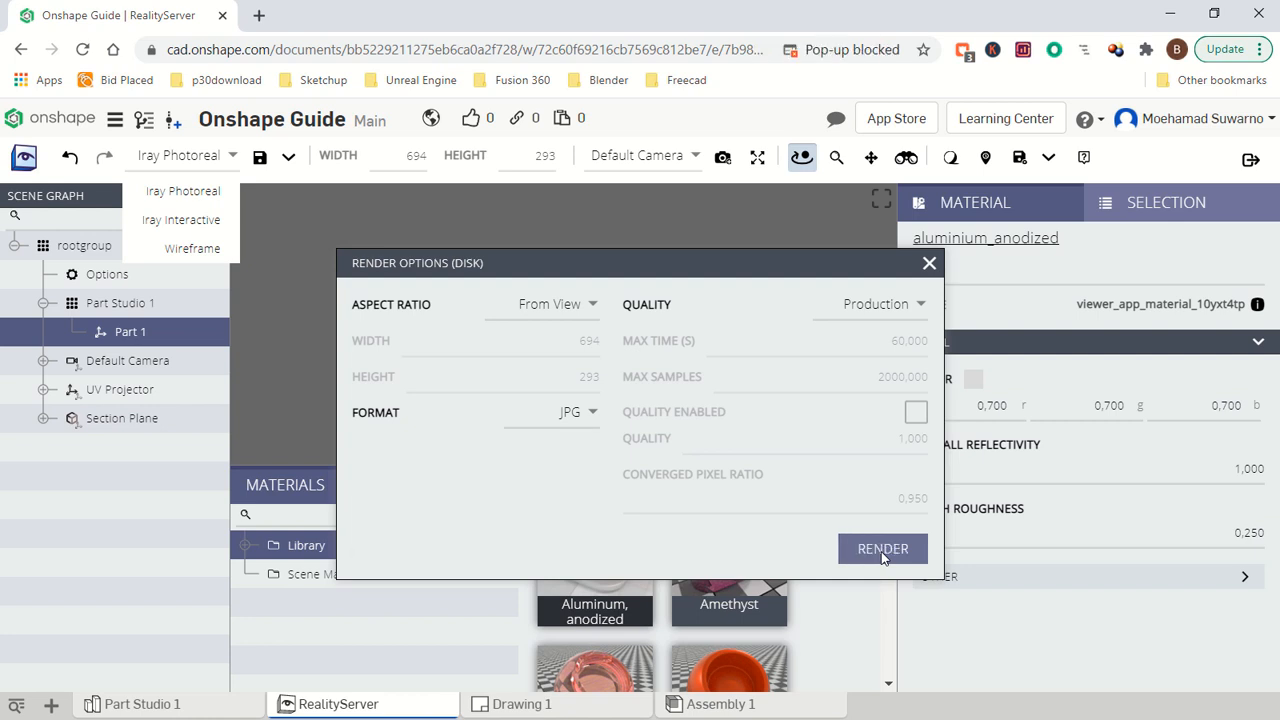
{"action": "left_click", "coordinate": [929, 264]}
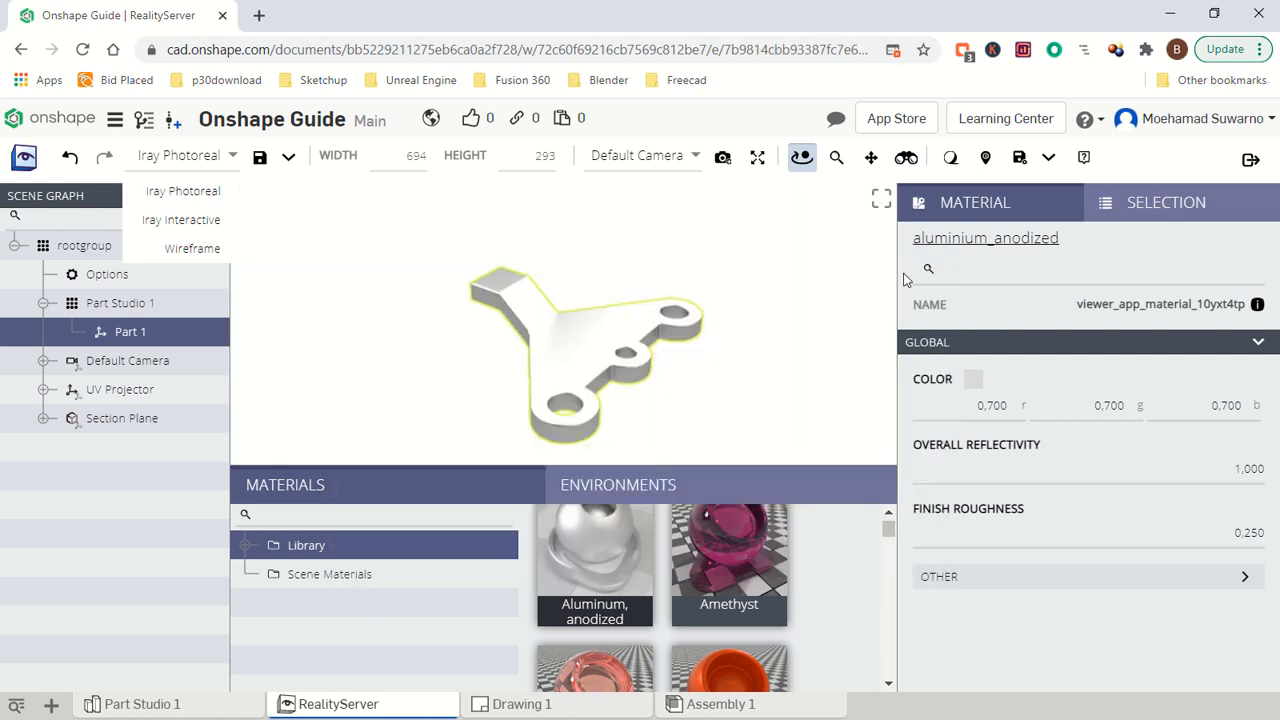
- Check the available render destinations, then start exiting the render scene
{"action": "left_click", "coordinate": [1050, 158]}
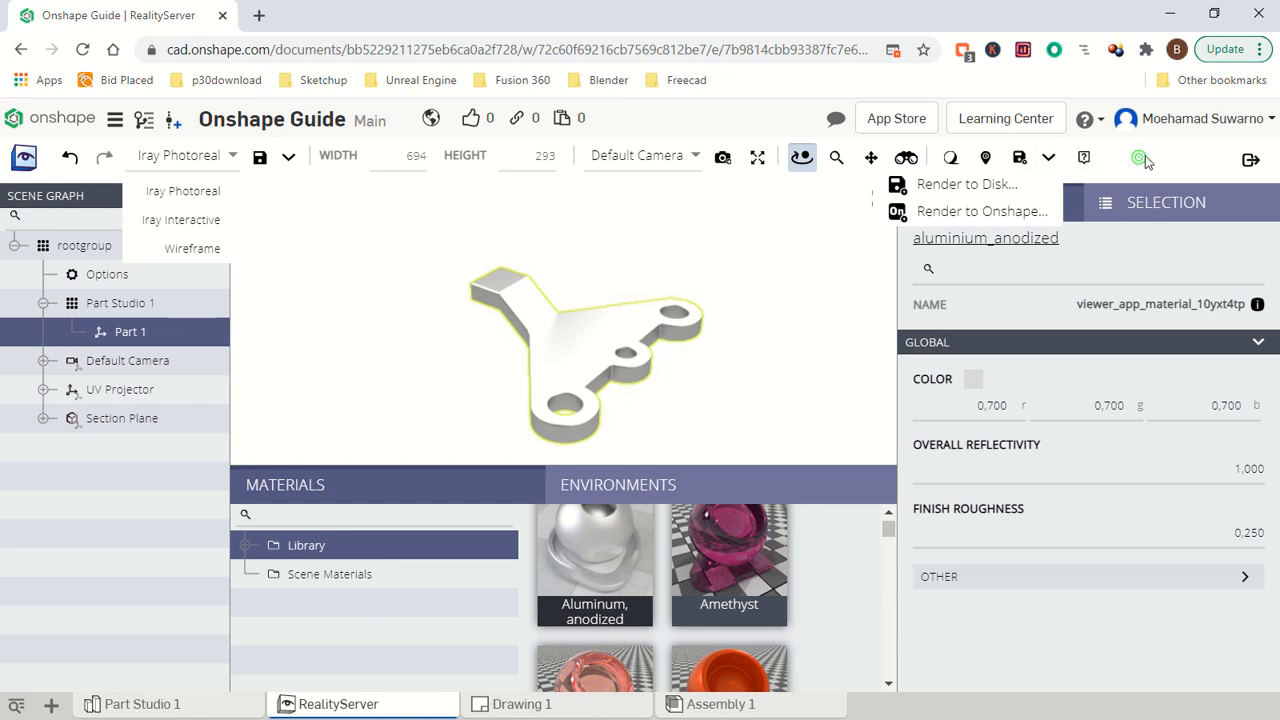
{"action": "left_click", "coordinate": [1048, 159]}
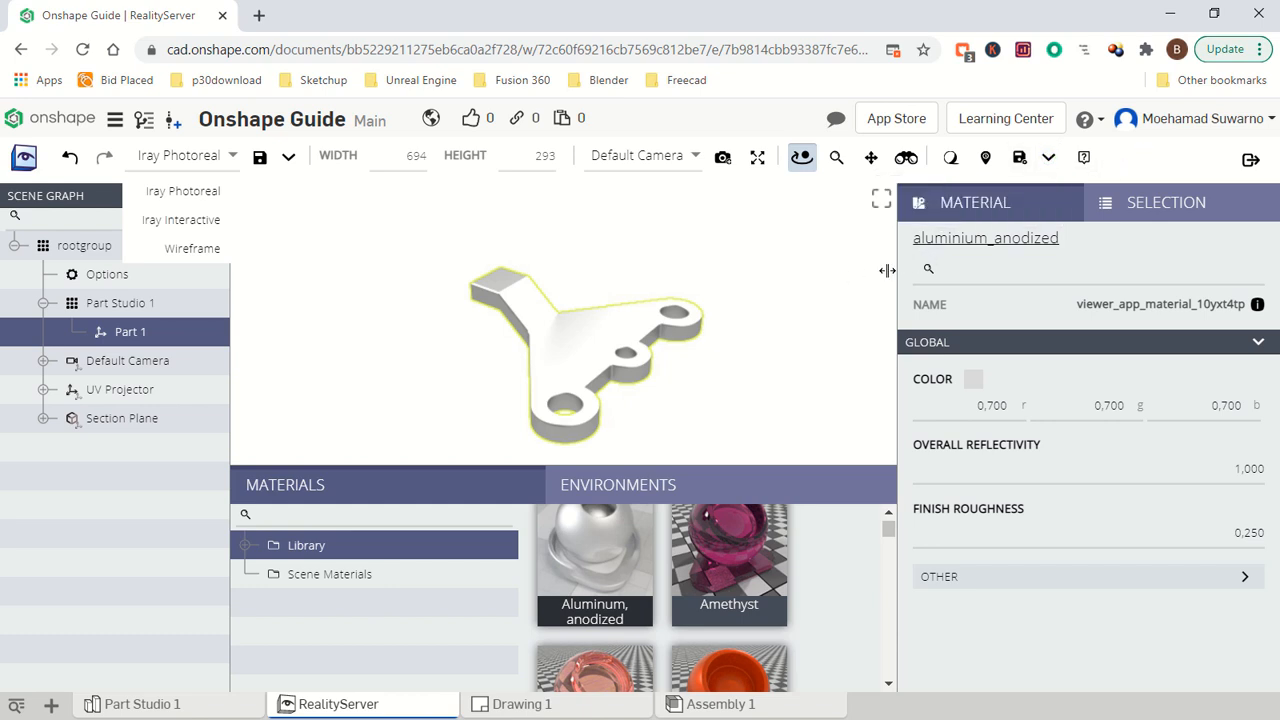
{"action": "left_click", "coordinate": [1249, 160]}
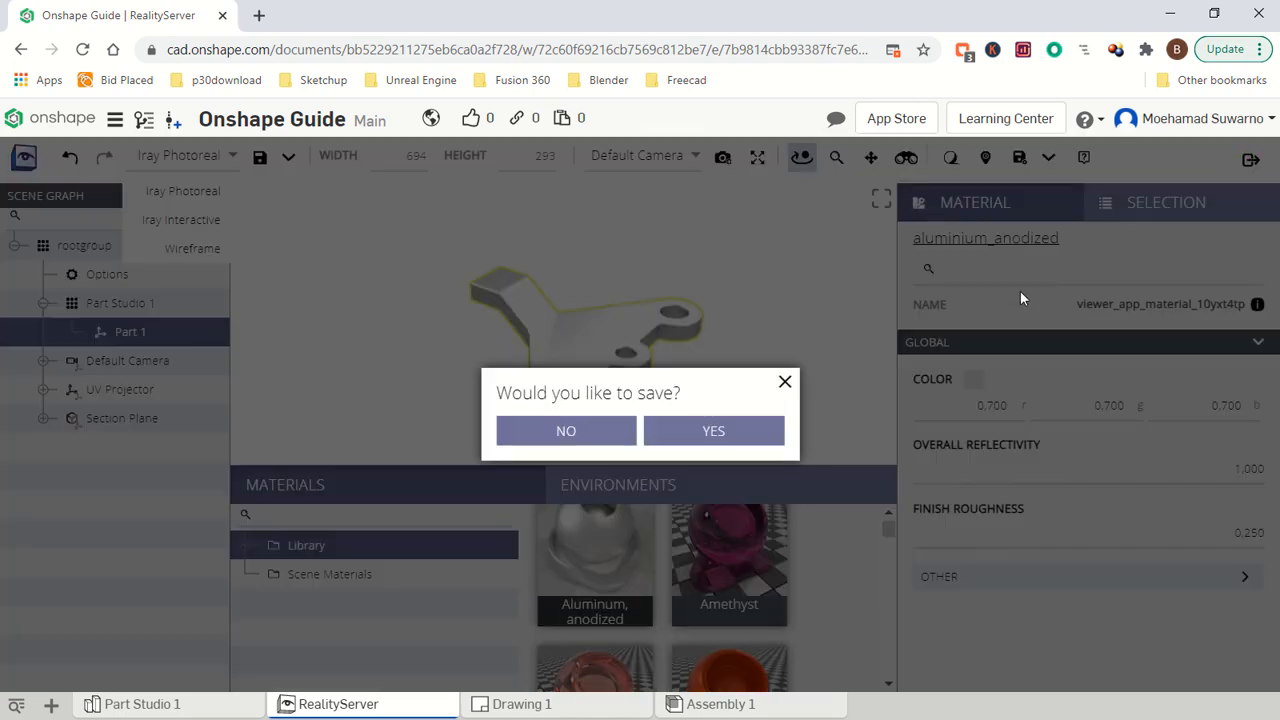